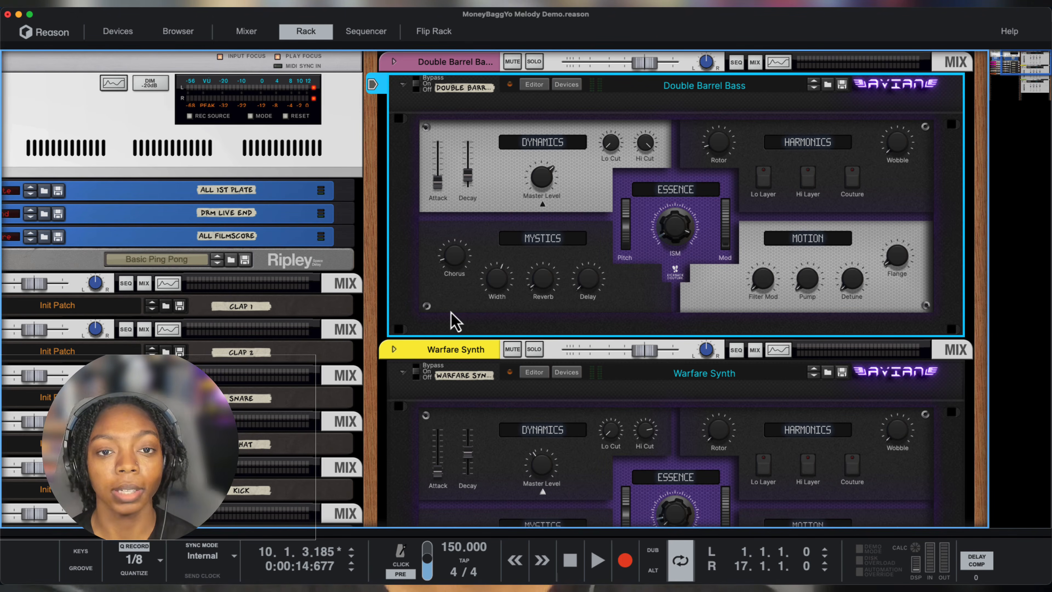
- Solo the Breakem Bells channel in the rack and show its sequencer track
{"action": "left_click_drag", "start_coordinate": [390, 316], "coordinate": [831, 223]}
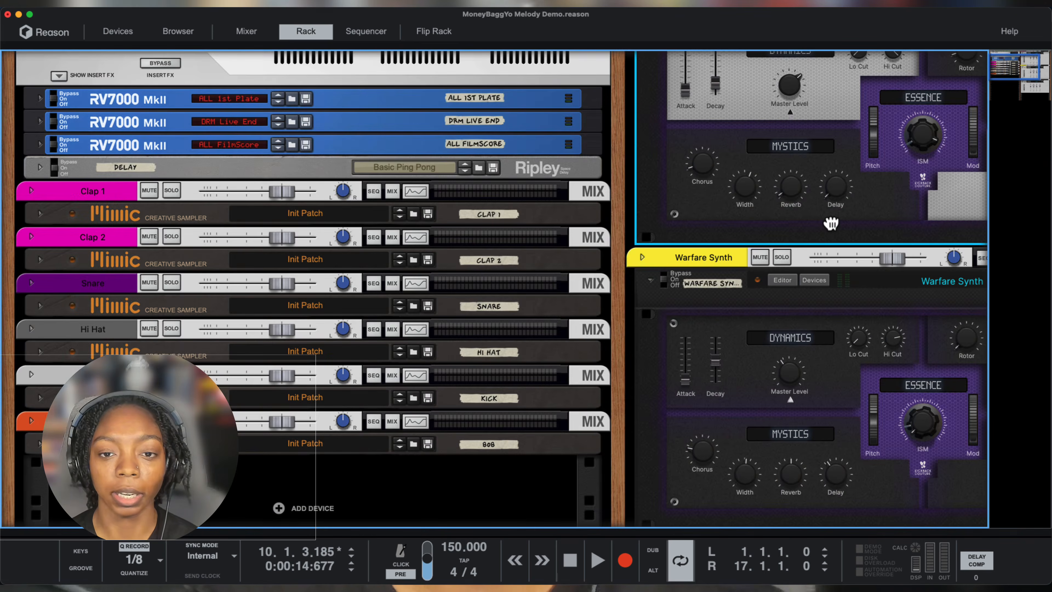
{"action": "left_click_drag", "start_coordinate": [830, 223], "coordinate": [363, 374]}
{"action": "scroll", "coordinate": [452, 320], "scroll_direction": "down", "scroll_amount": 10}
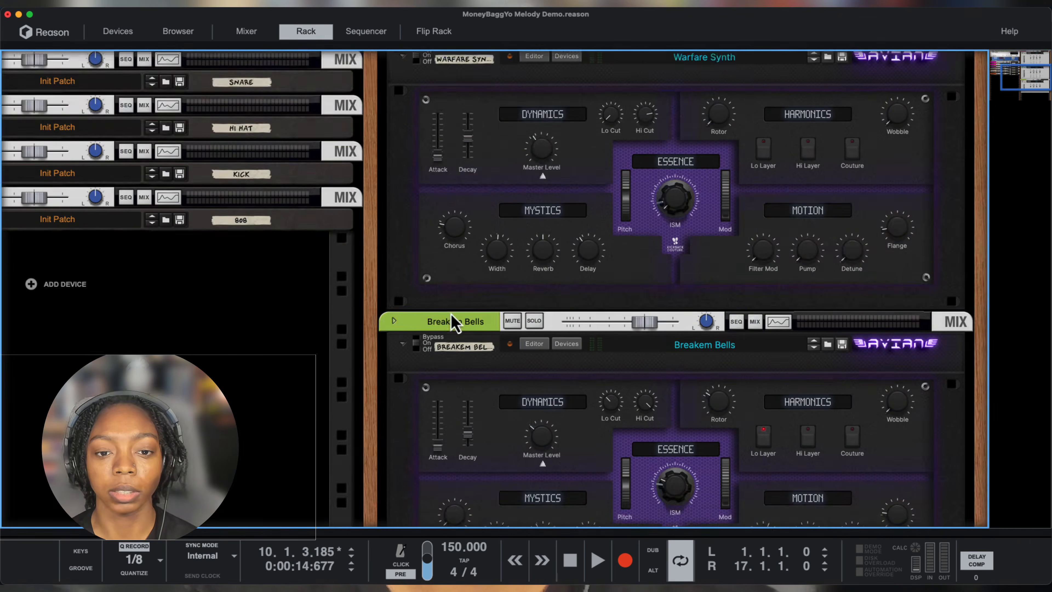
{"action": "scroll", "coordinate": [451, 320], "scroll_direction": "up", "scroll_amount": 10}
{"action": "scroll", "coordinate": [452, 321], "scroll_direction": "down", "scroll_amount": 10}
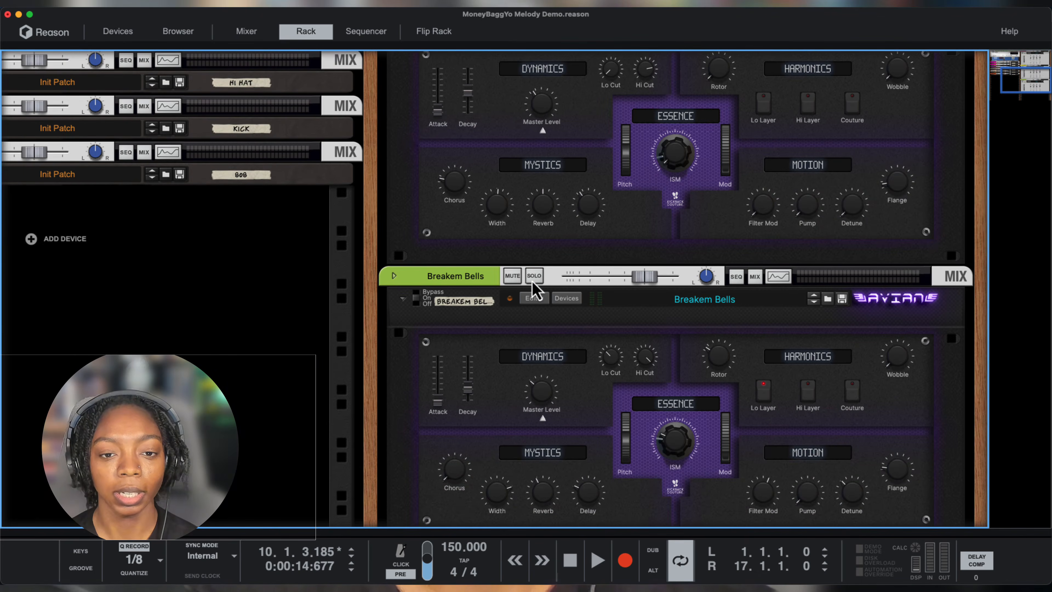
{"action": "left_click", "coordinate": [534, 276]}
{"action": "left_click", "coordinate": [741, 278]}
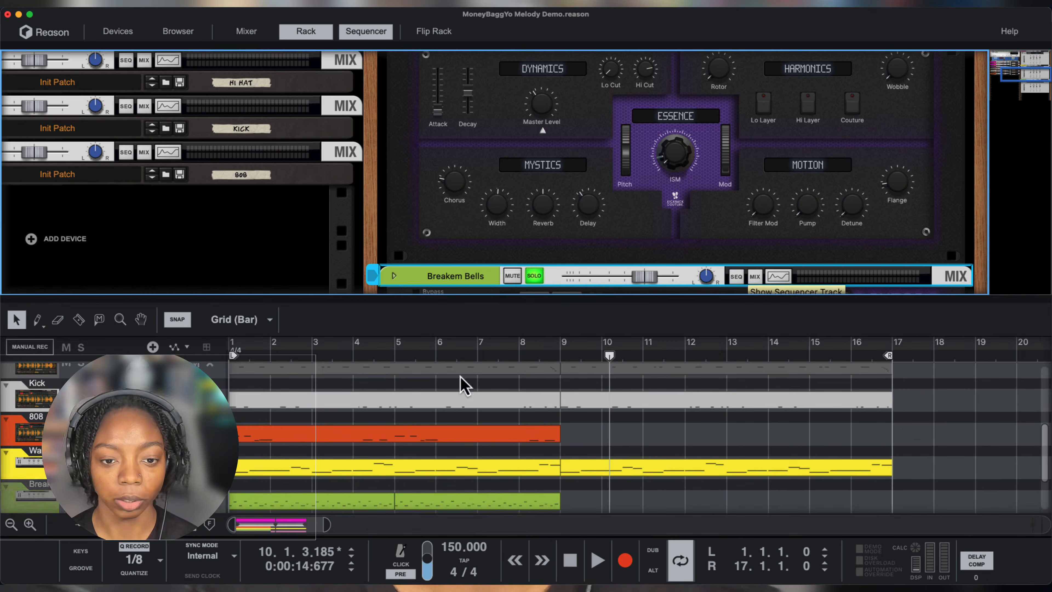
- Expand the sequencer area and listen to the soloed Breakem Bells from the start of the song
{"action": "left_click_drag", "start_coordinate": [462, 298], "coordinate": [434, 52]}
{"action": "key", "text": "shift+Return"}
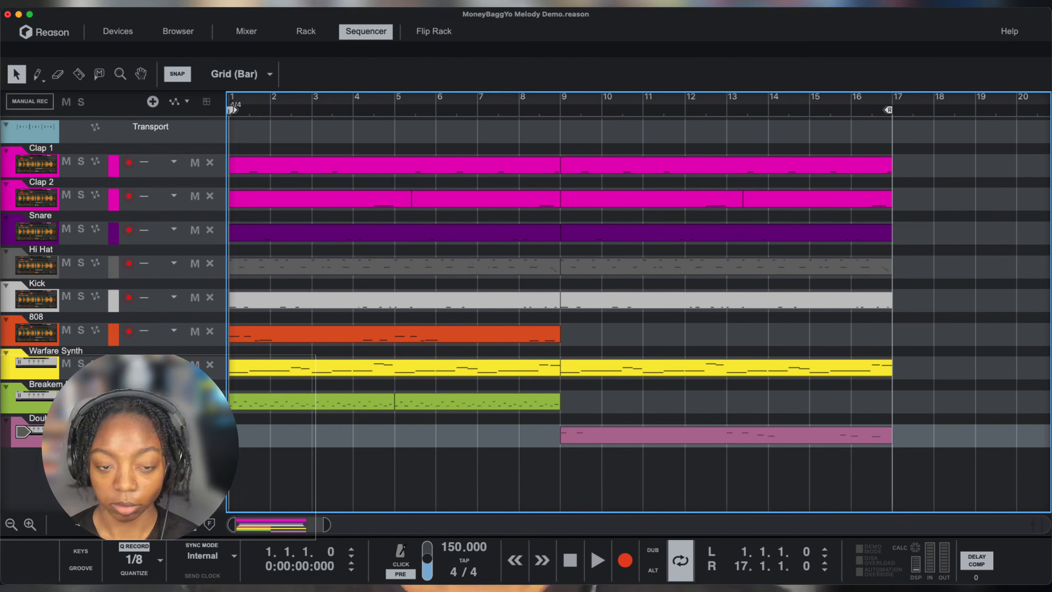
{"action": "key", "text": "space"}
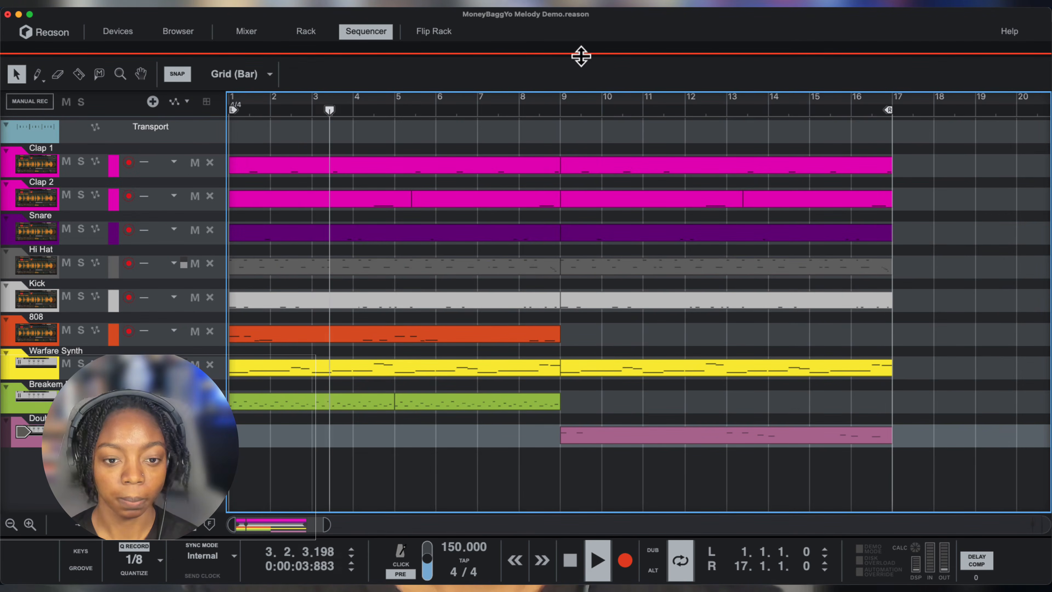
{"action": "key", "text": "space"}
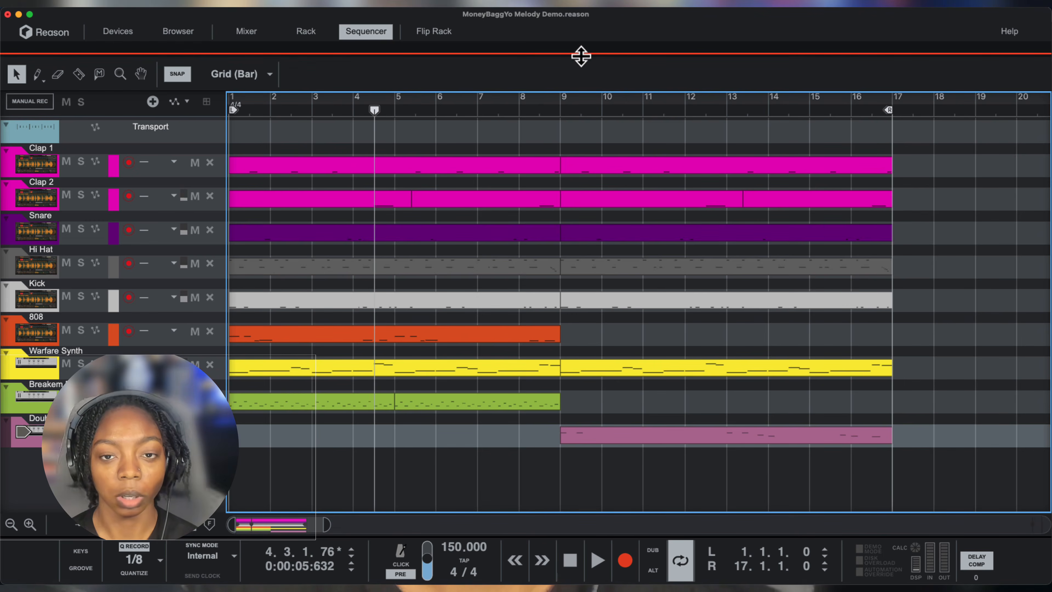
- Switch on Couture in the Harmonics section of Warfare Synth and play the arrangement from the start
{"action": "left_click_drag", "start_coordinate": [581, 56], "coordinate": [639, 447]}
{"action": "scroll", "coordinate": [694, 234], "scroll_direction": "up", "scroll_amount": 3}
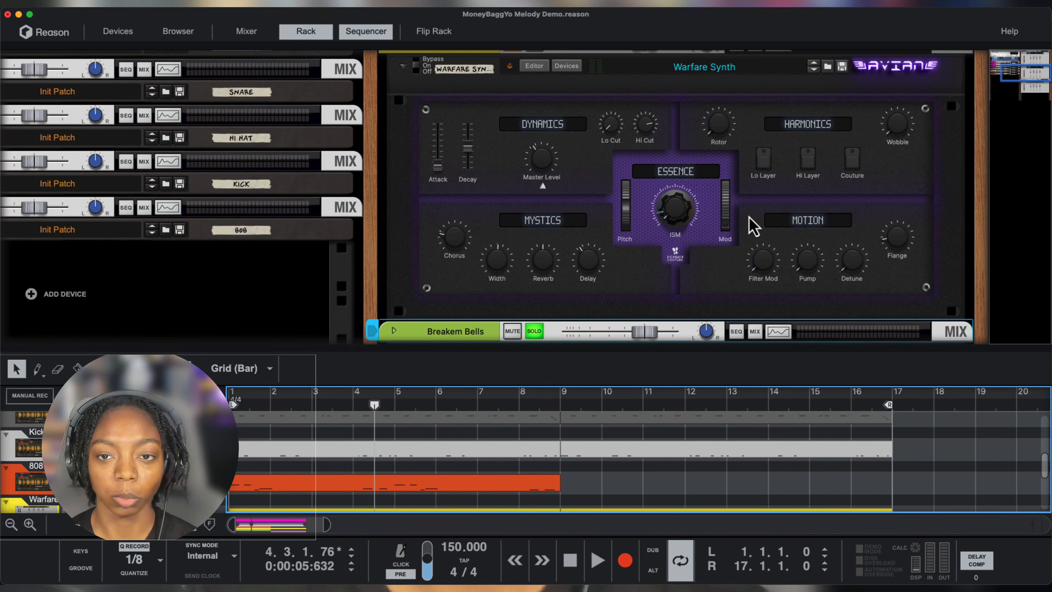
{"action": "left_click", "coordinate": [853, 168]}
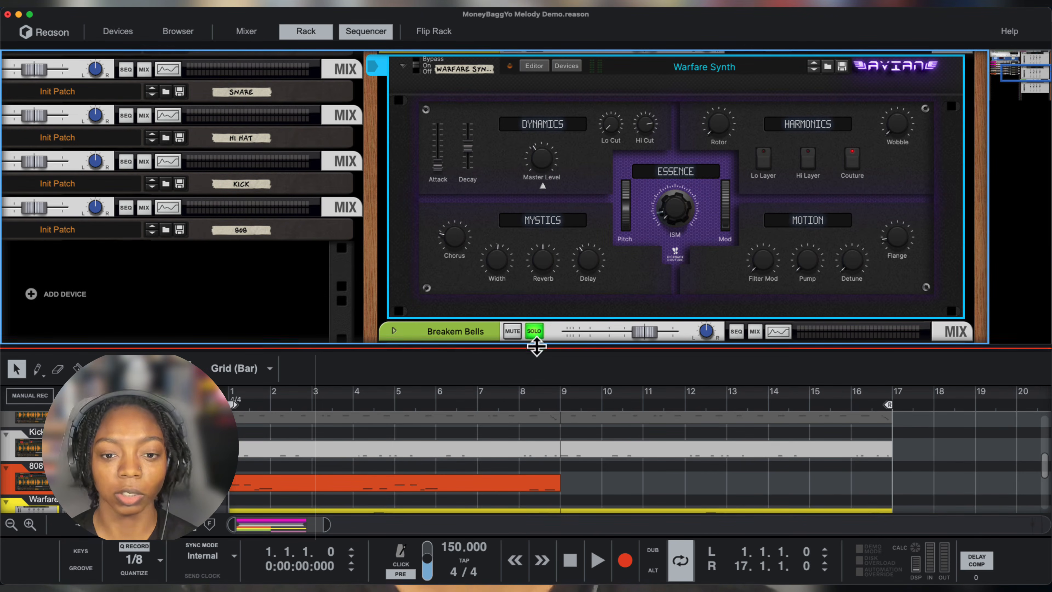
{"action": "left_click_drag", "start_coordinate": [537, 346], "coordinate": [530, 220]}
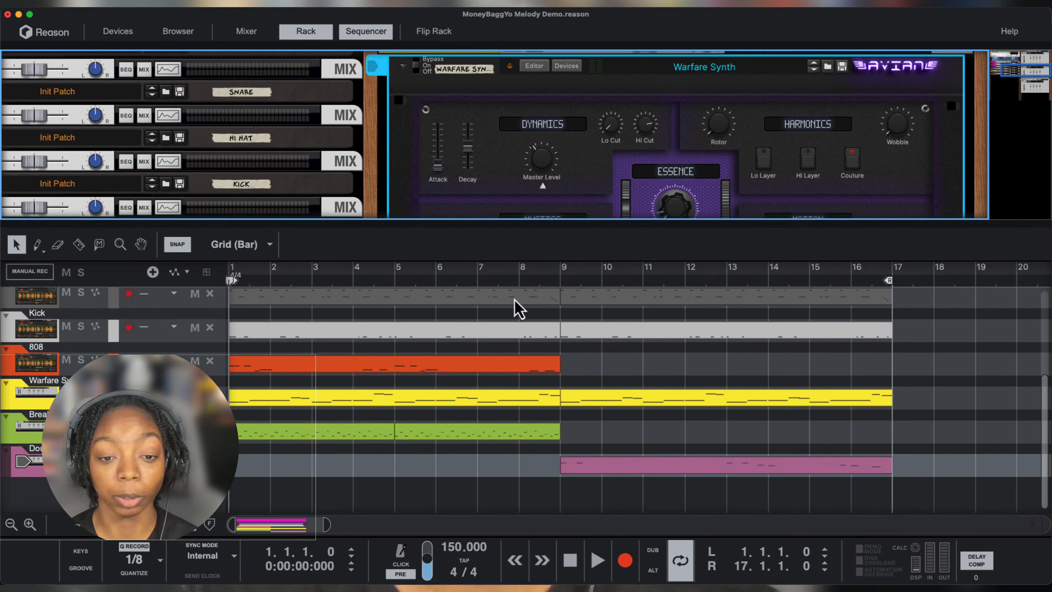
{"action": "key", "text": "space"}
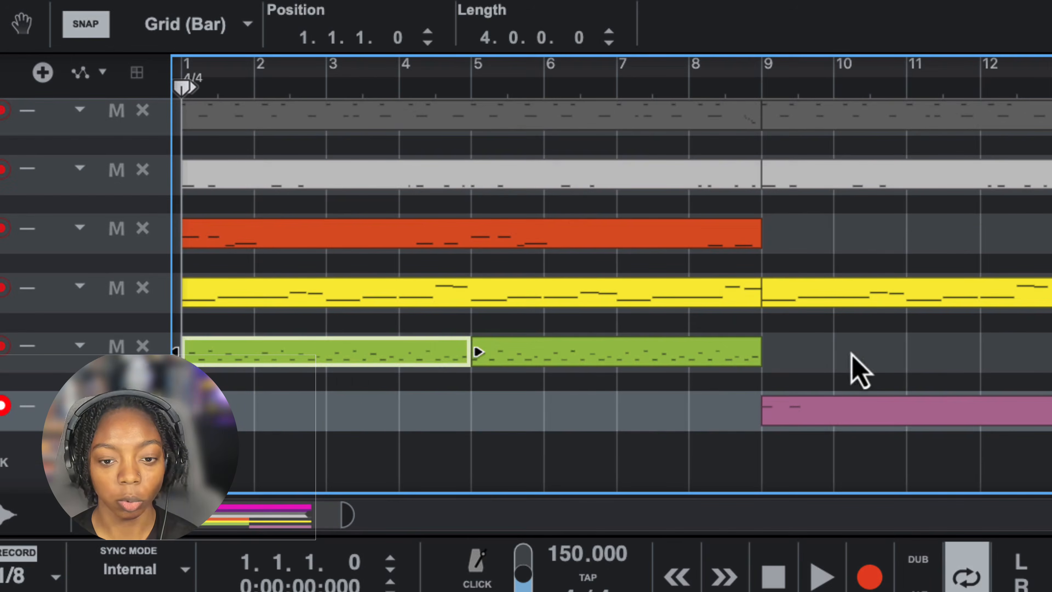
- Copy the Breakem Bells clips to bar 17 and join the original pair into one eight-bar clip
{"action": "left_click_drag", "start_coordinate": [851, 352], "coordinate": [519, 353]}
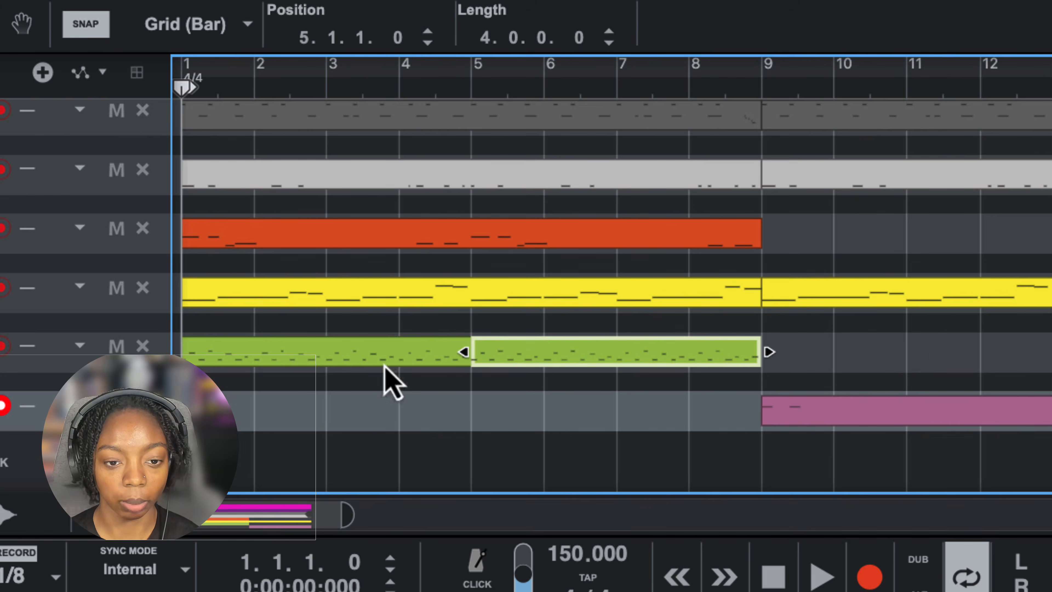
{"action": "left_click_drag", "start_coordinate": [921, 358], "coordinate": [427, 360]}
{"action": "left_click_drag", "start_coordinate": [429, 358], "coordinate": [1006, 431]}
{"action": "left_click_drag", "start_coordinate": [593, 442], "coordinate": [341, 435]}
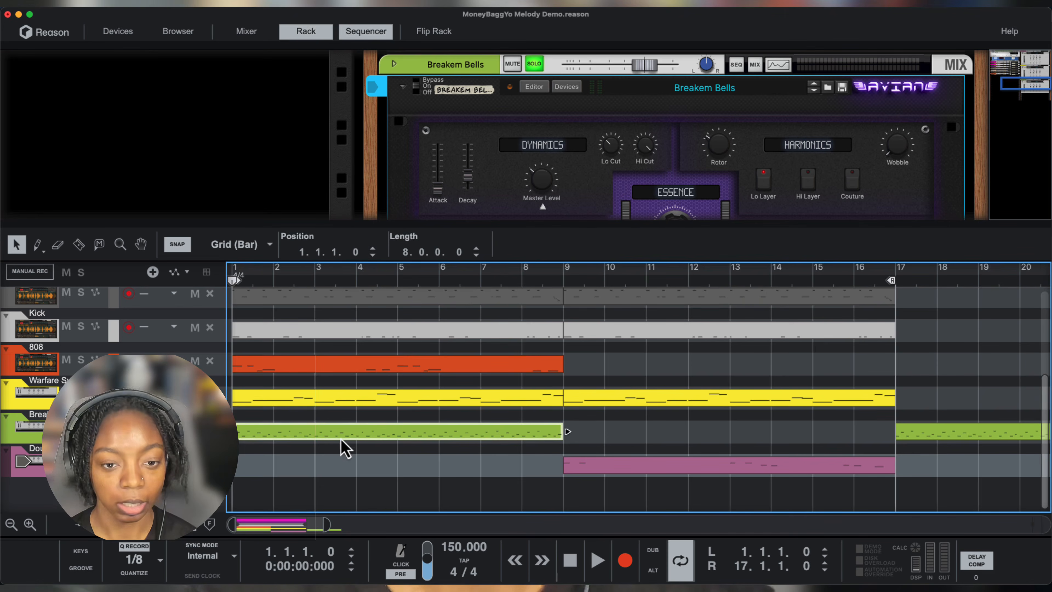
- Reverse the eight-bar Breakem Bells note clip at bar 1
{"action": "right_click", "coordinate": [351, 444]}
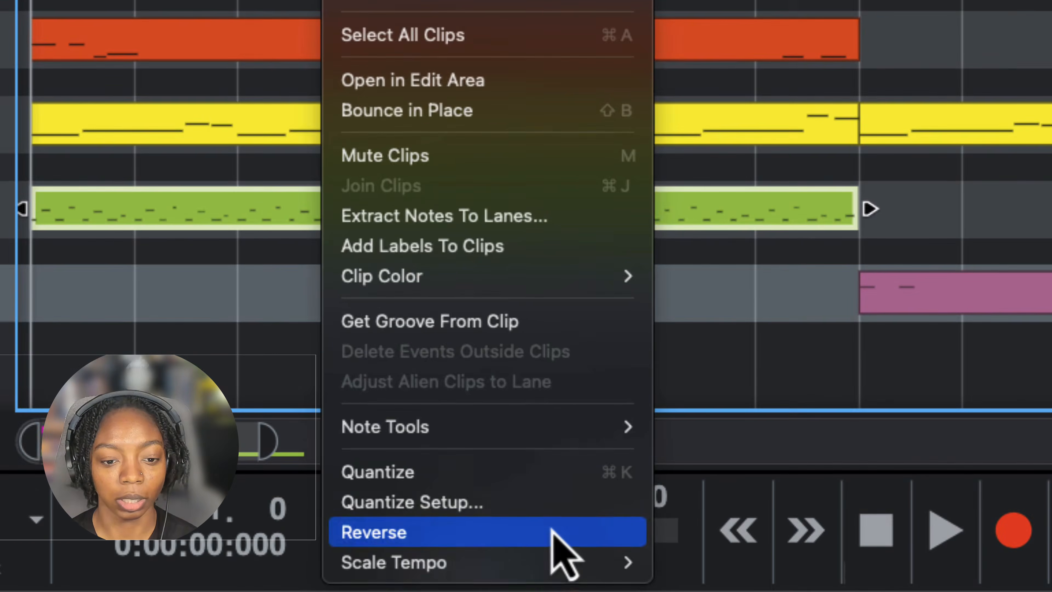
{"action": "left_click", "coordinate": [552, 531]}
{"action": "left_click", "coordinate": [376, 305]}
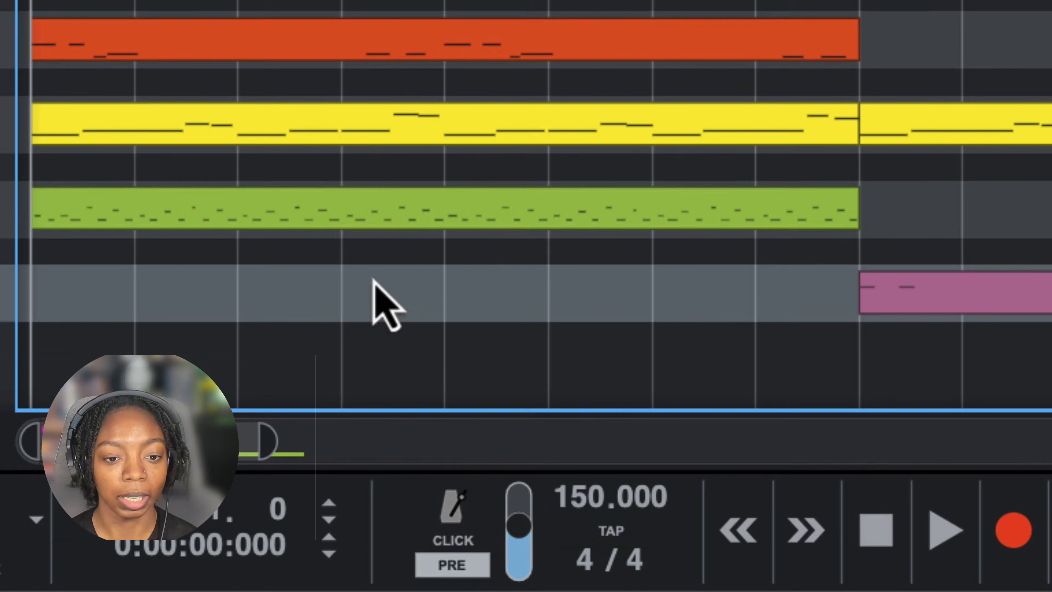
- Bounce the reversed Breakem Bells clip in place and reverse the bounced audio clip
{"action": "right_click", "coordinate": [344, 218]}
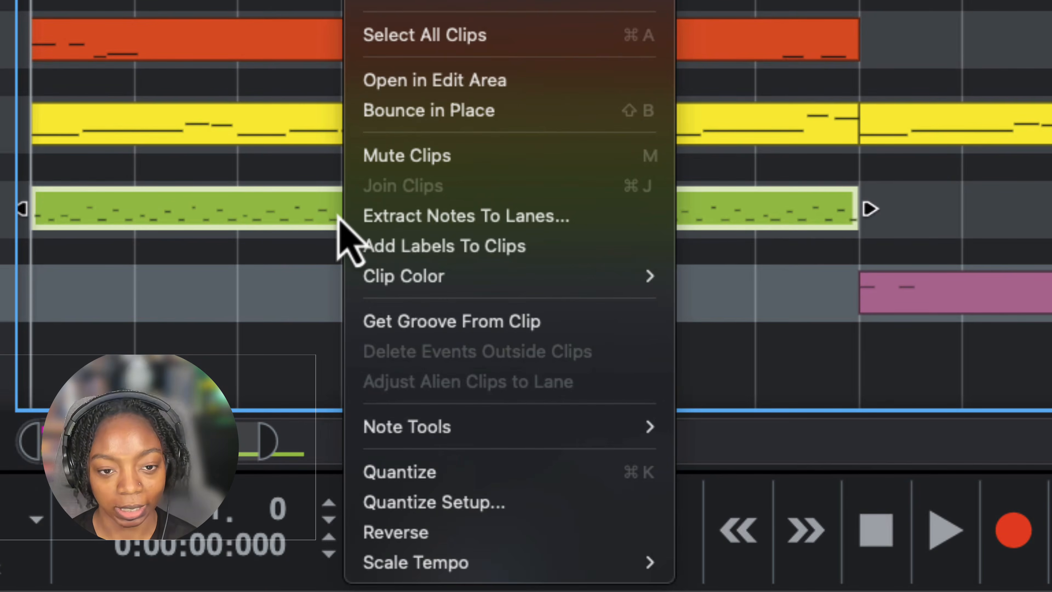
{"action": "left_click", "coordinate": [523, 113]}
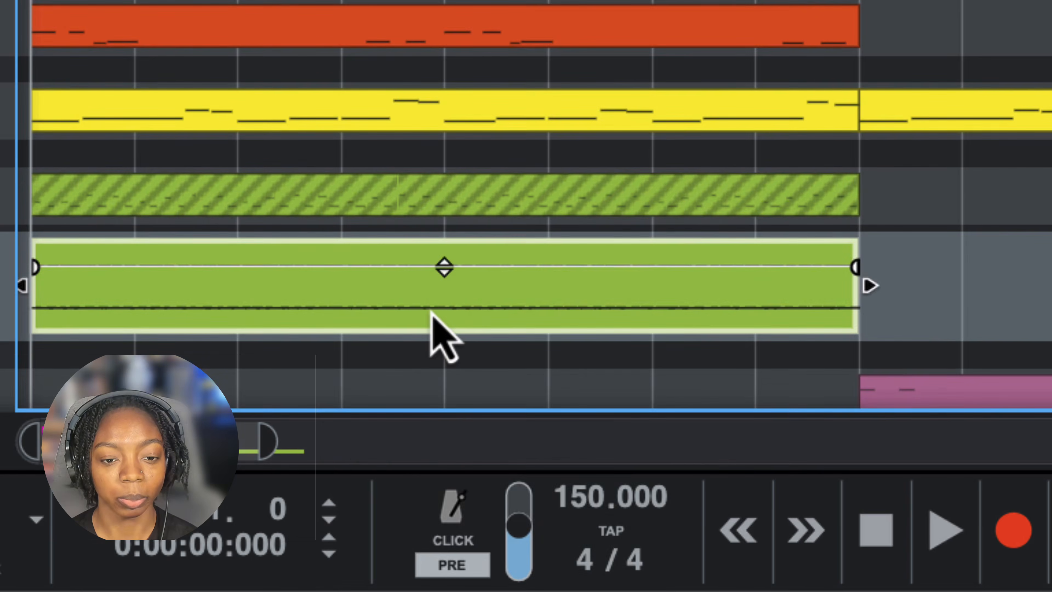
{"action": "right_click", "coordinate": [430, 314]}
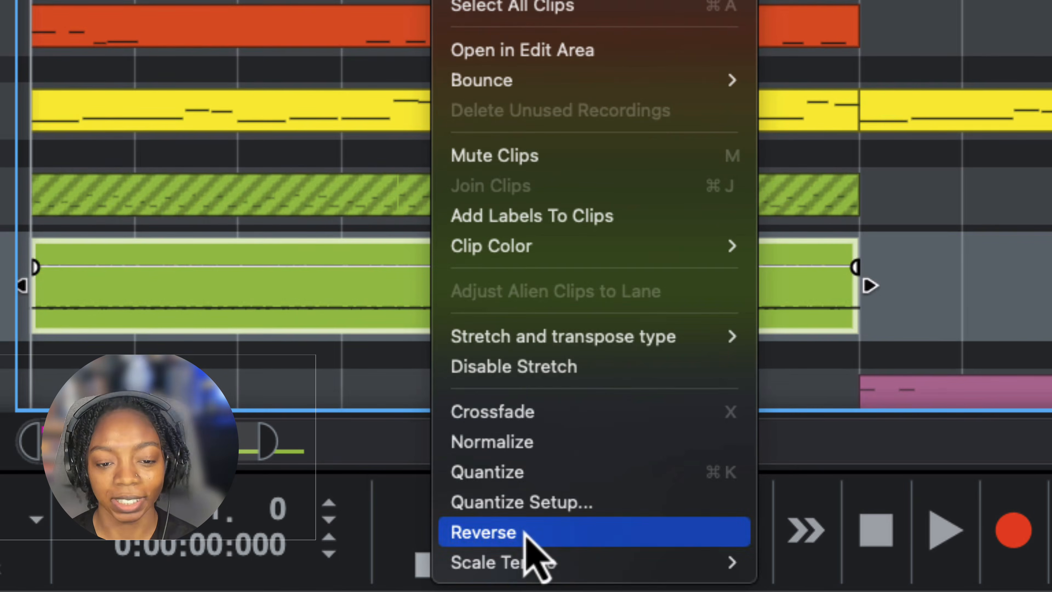
{"action": "left_click", "coordinate": [526, 534]}
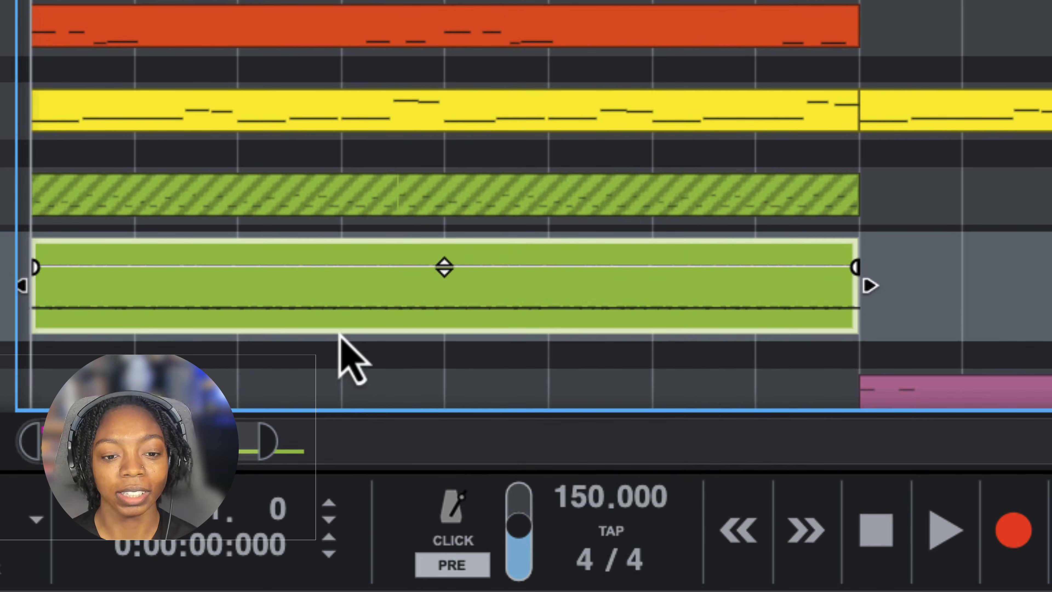
- Unmute the Breakem Bells note clip and raise the bounced audio clip's level to 4.55 dB
{"action": "left_click", "coordinate": [145, 206]}
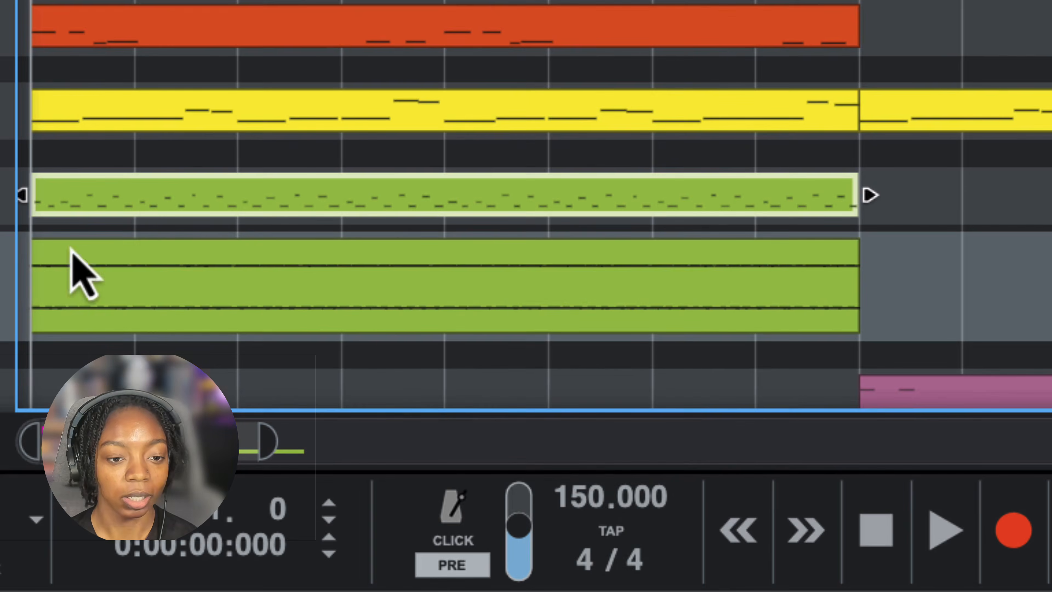
{"action": "left_click", "coordinate": [149, 316]}
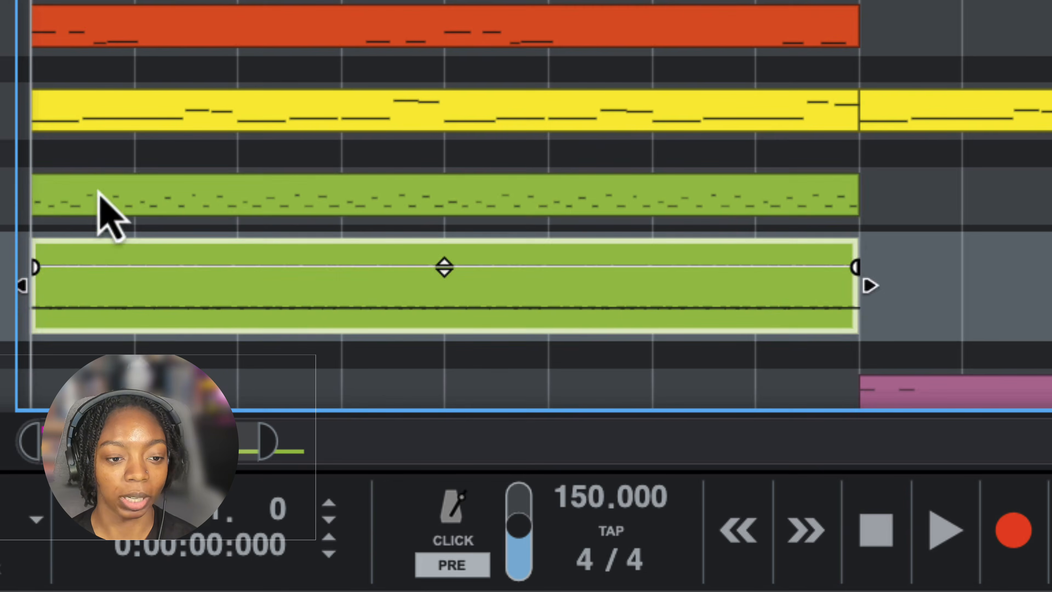
{"action": "left_click", "coordinate": [98, 204]}
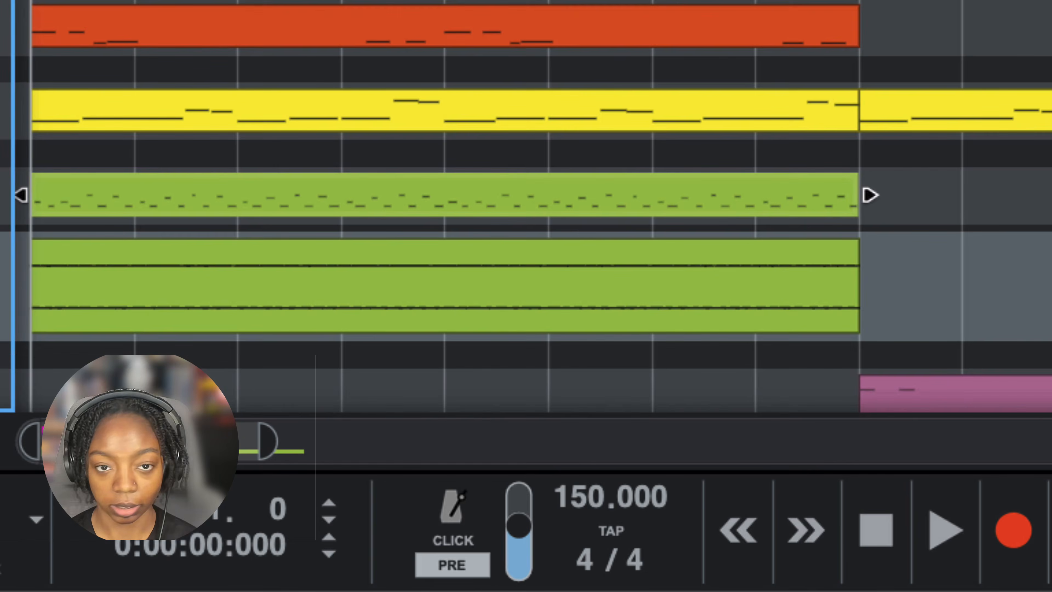
{"action": "scroll", "coordinate": [183, 228], "scroll_direction": "down", "scroll_amount": 3}
{"action": "left_click", "coordinate": [186, 231]}
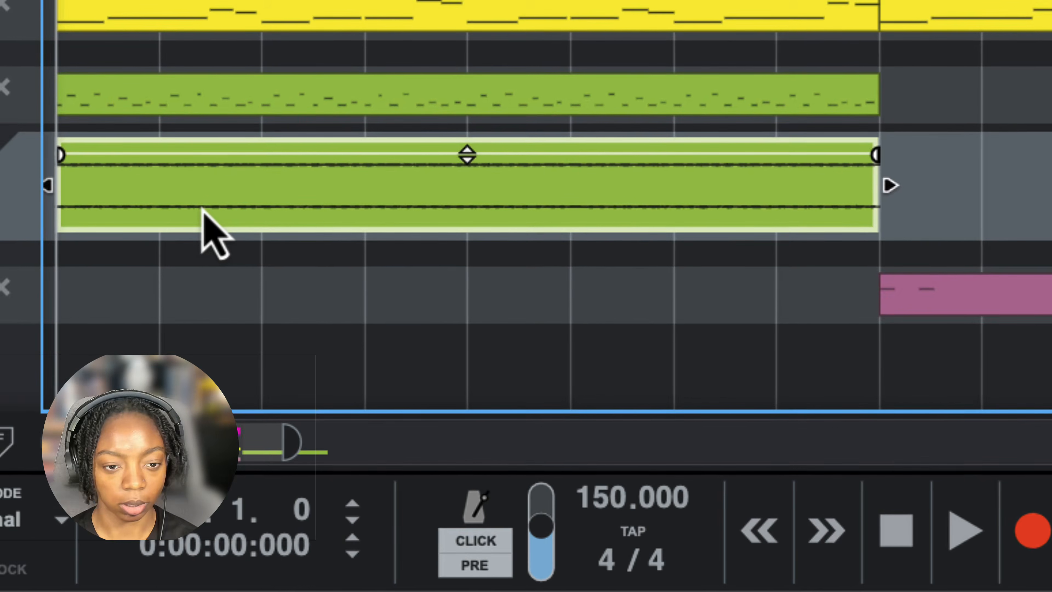
- Listen to the bounced bells, then solo the original Breakem Bells track as well and play both from the start
{"action": "key", "text": "space"}
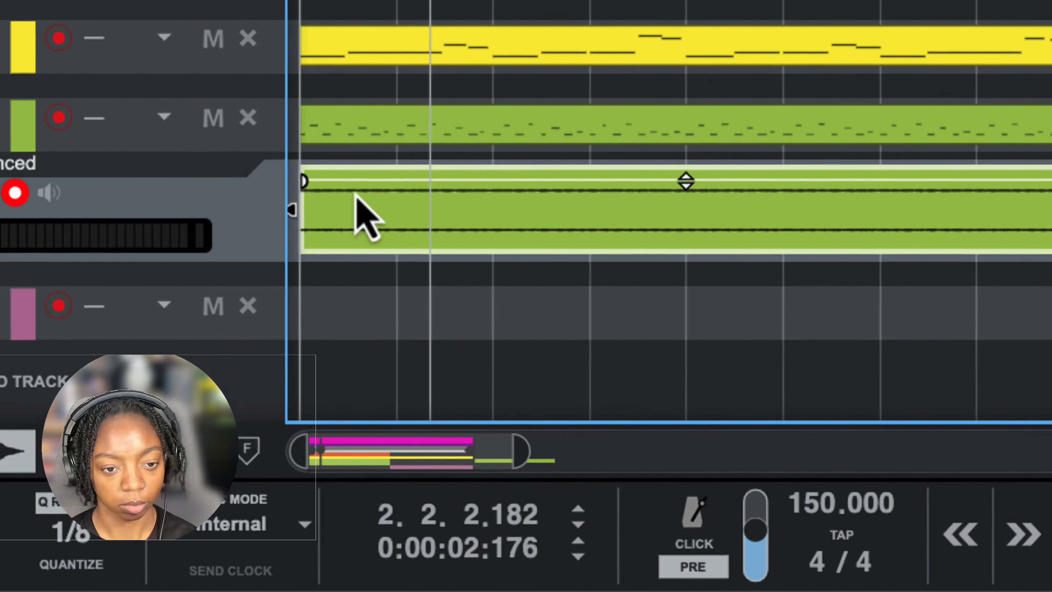
{"action": "left_click", "coordinate": [366, 135]}
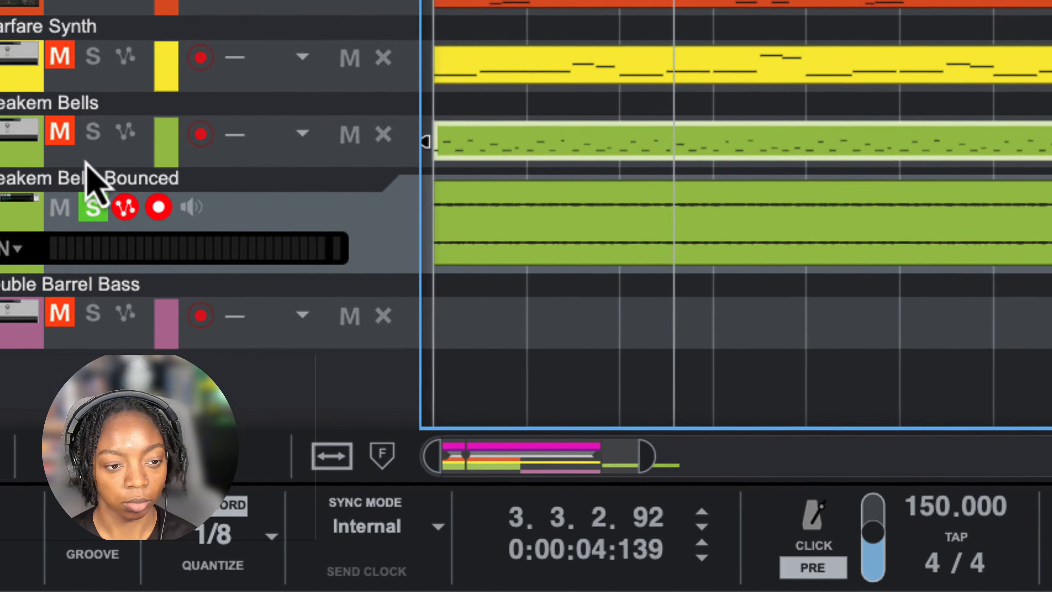
{"action": "key", "text": "space"}
{"action": "left_click", "coordinate": [93, 132]}
{"action": "key", "text": "shift+Return"}
{"action": "key", "text": "space"}
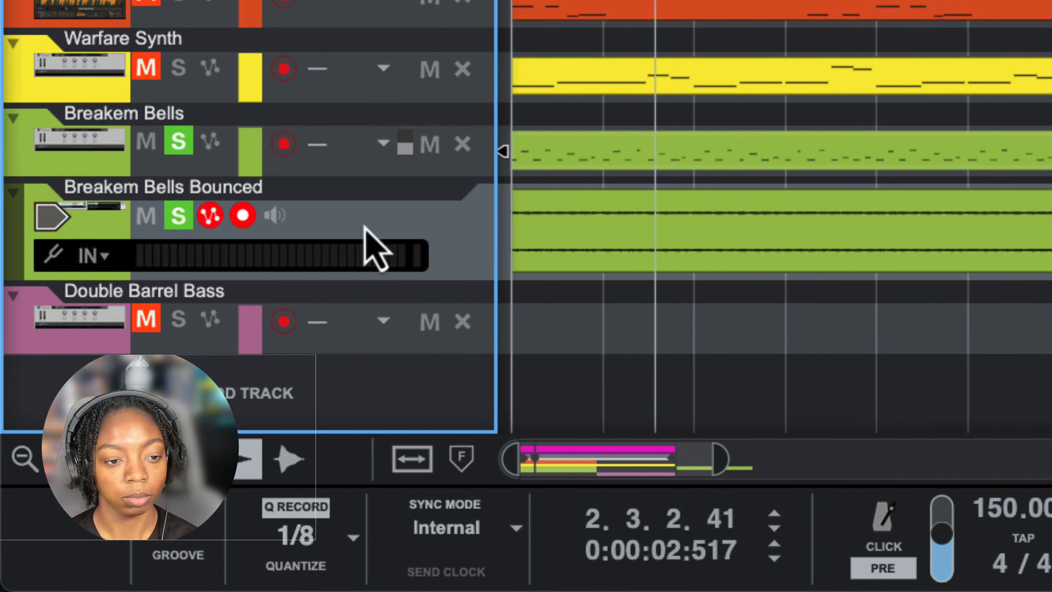
- Try transposing the bounced Breakem Bells audio clip to -12.00 and listen from the start
{"action": "left_click", "coordinate": [741, 252]}
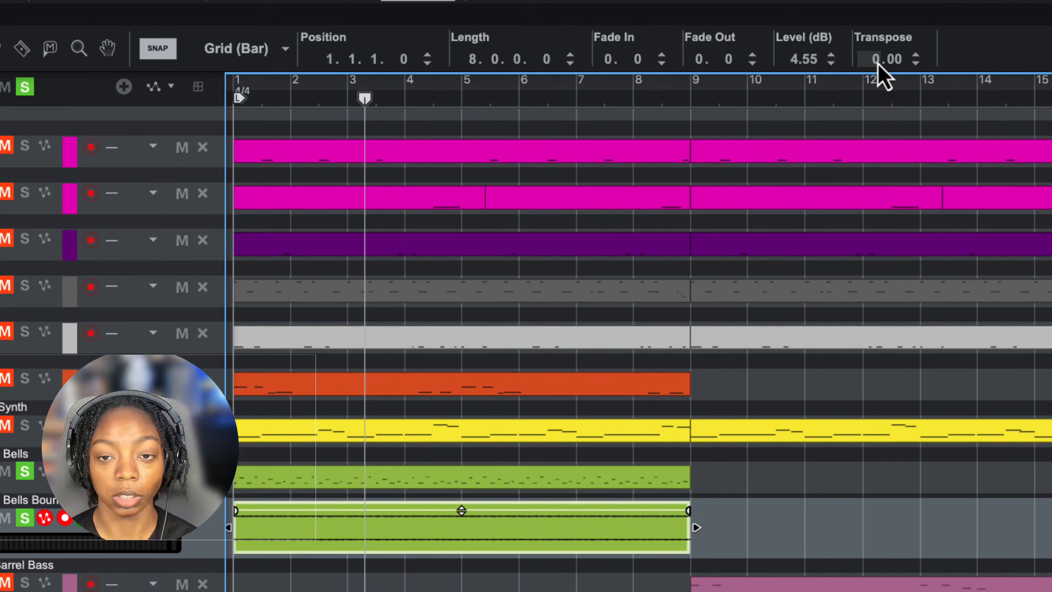
{"action": "left_click_drag", "start_coordinate": [878, 64], "coordinate": [894, 447]}
{"action": "key", "text": "shift+Return"}
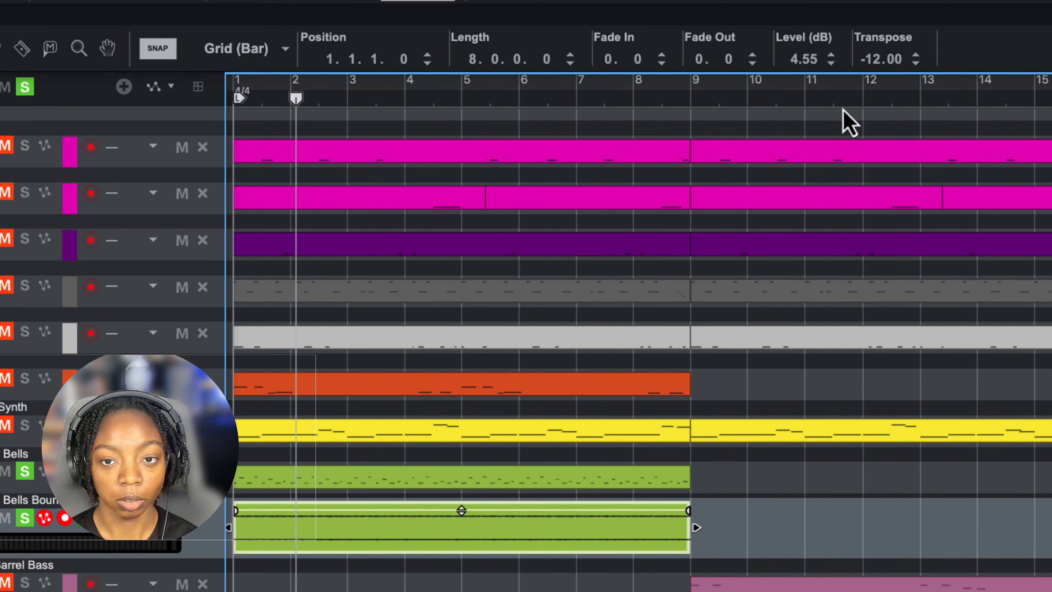
- Set the bounced audio clip's transpose to 12 and, during playback from the start, lower its level to 0.98 dB
{"action": "double_click", "coordinate": [875, 63]}
{"action": "type", "text": "12"}
{"action": "key", "text": "Return"}
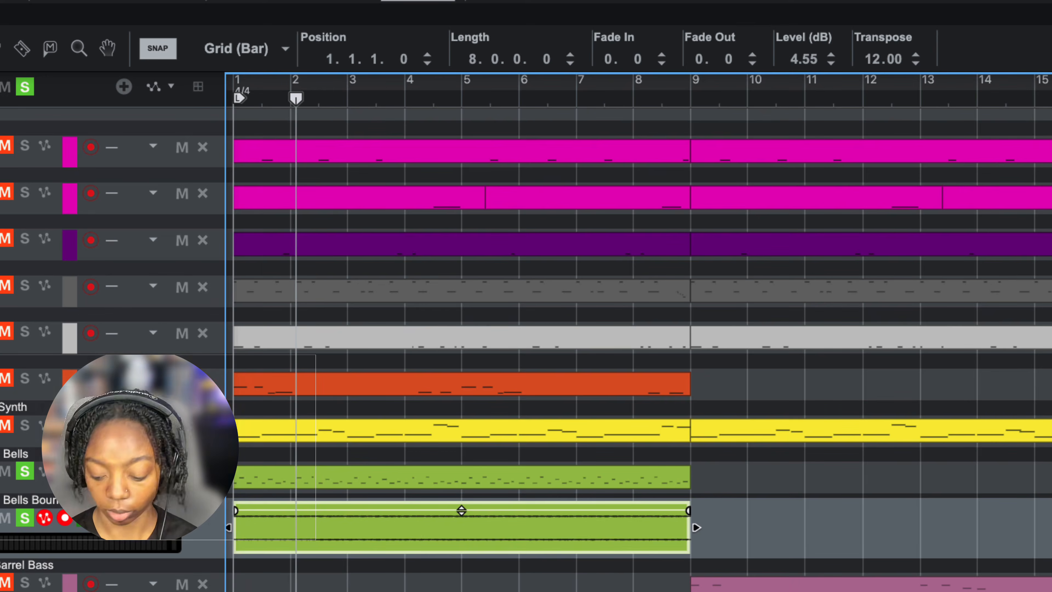
{"action": "key", "text": "shift+Return"}
{"action": "key", "text": "space"}
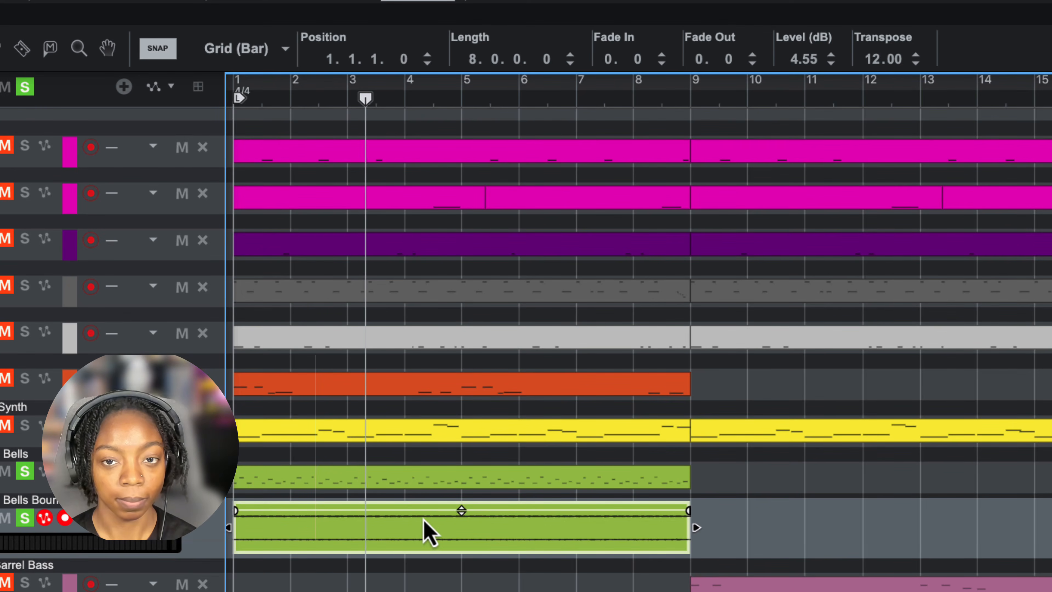
{"action": "left_click_drag", "start_coordinate": [797, 58], "coordinate": [808, 110]}
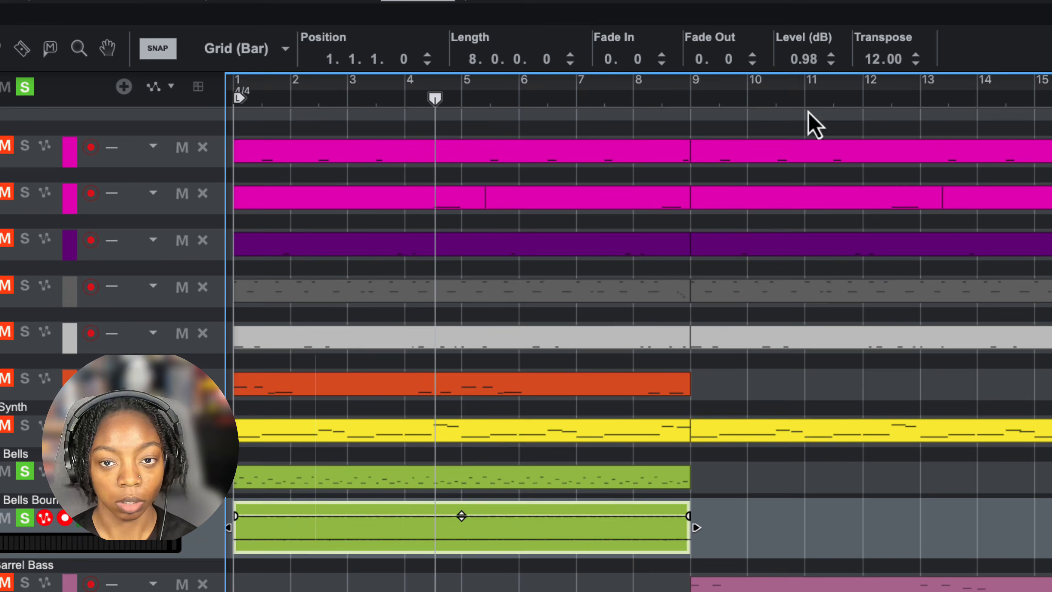
- Move the bounced audio clip to bar 9 and turn off solo on both Breakem Bells tracks
{"action": "left_click_drag", "start_coordinate": [488, 553], "coordinate": [949, 527]}
{"action": "left_click", "coordinate": [25, 518]}
{"action": "left_click", "coordinate": [25, 471]}
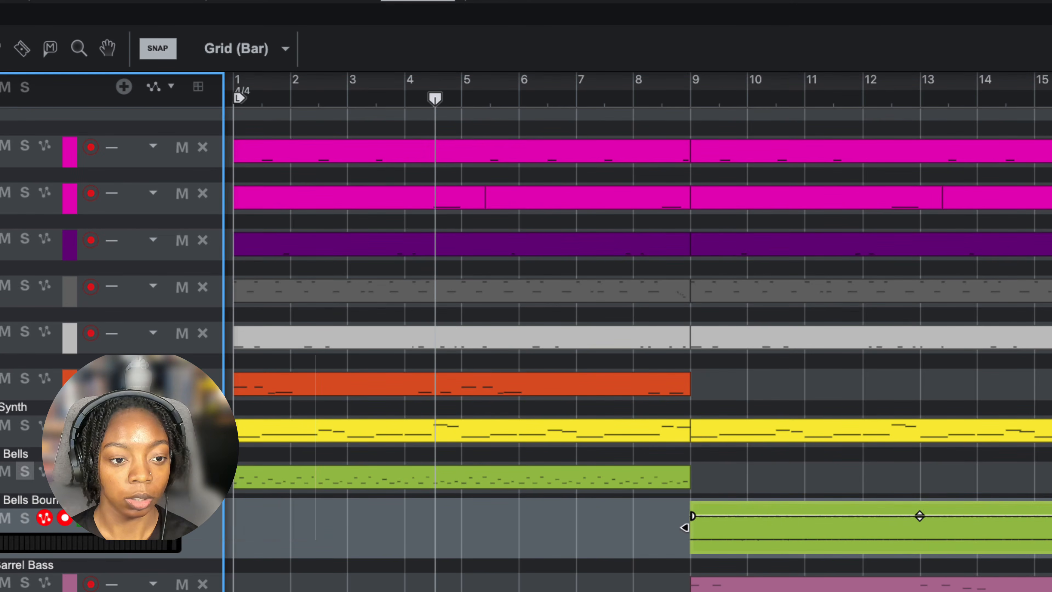
- Play the arrangement from just before bar 9 and bring the Breakem Bells device into view in the rack
{"action": "left_click", "coordinate": [656, 86]}
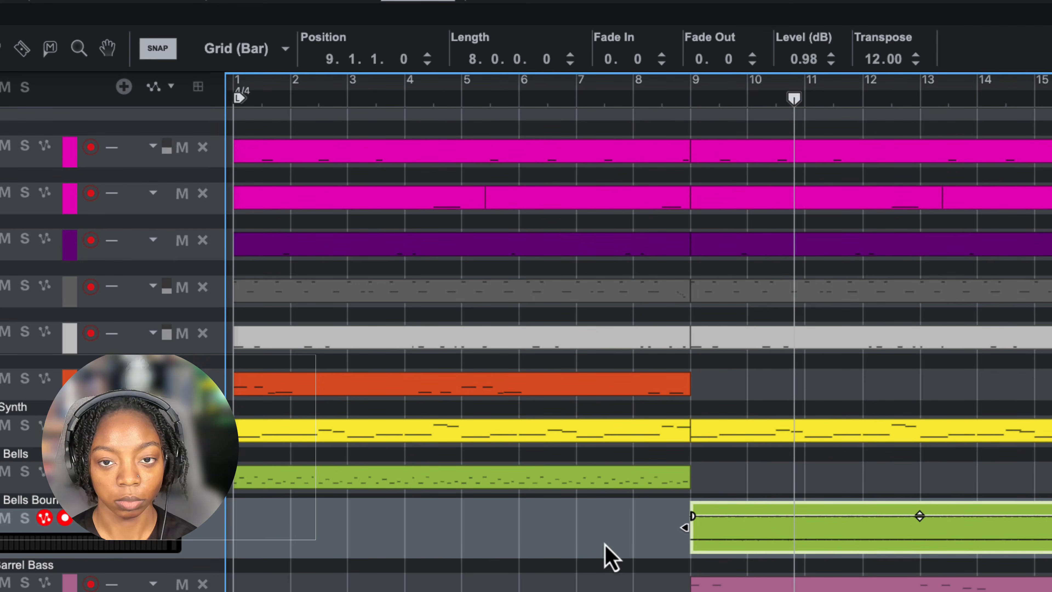
{"action": "left_click", "coordinate": [736, 484]}
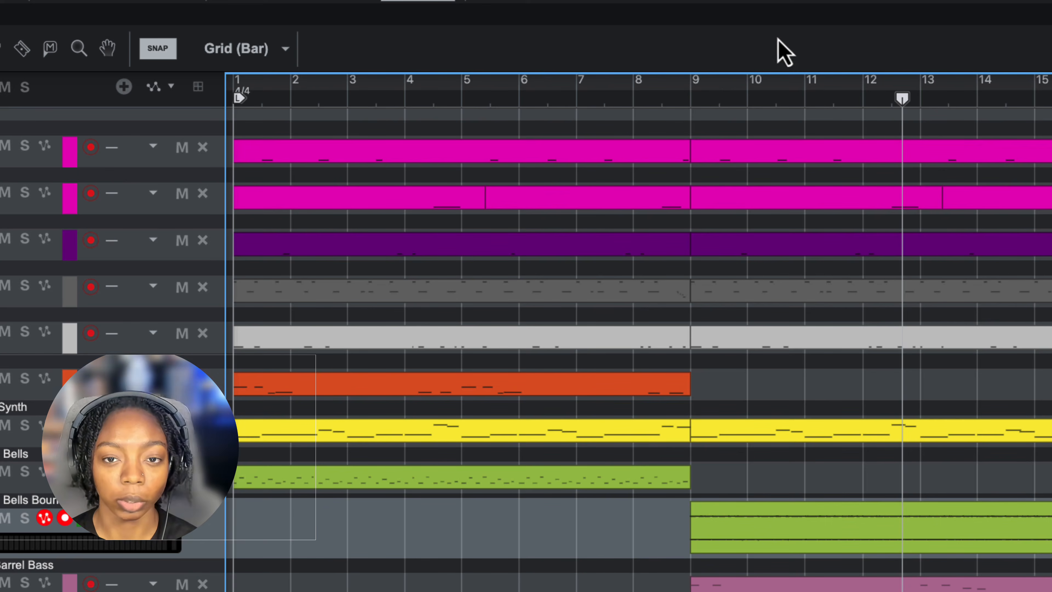
{"action": "left_click_drag", "start_coordinate": [775, 32], "coordinate": [776, 590]}
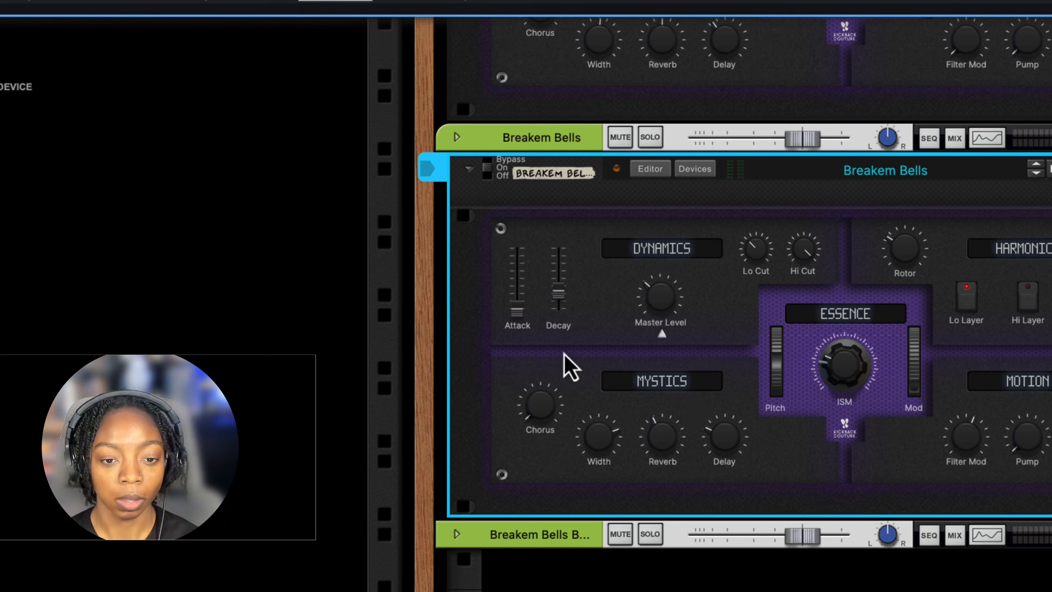
- Solo the Warfare Synth in the rack, and play the arrangement from the start in the sequencer
{"action": "scroll", "coordinate": [569, 367], "scroll_direction": "up", "scroll_amount": 10}
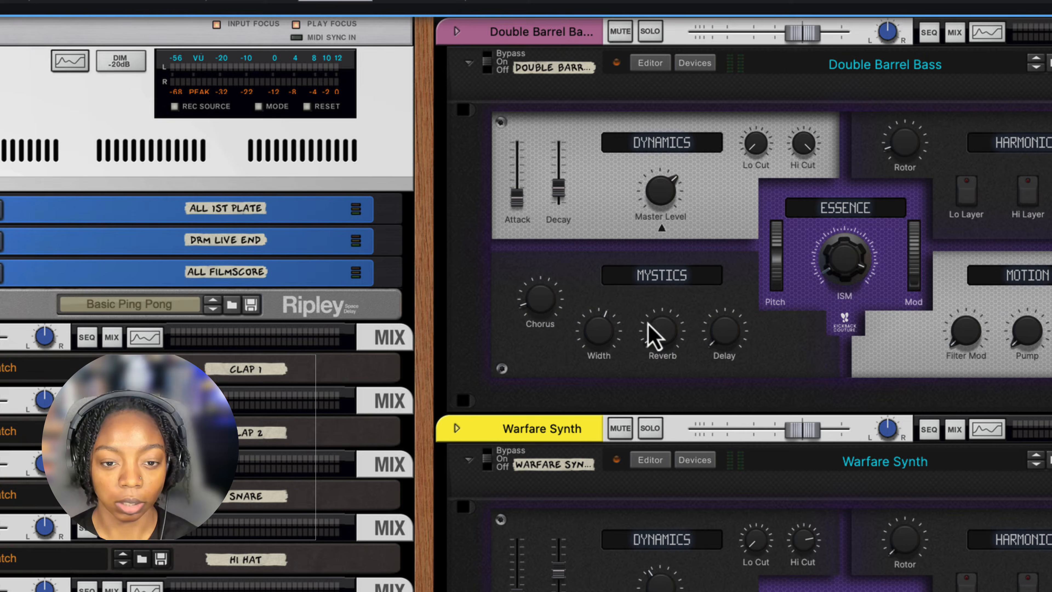
{"action": "scroll", "coordinate": [649, 325], "scroll_direction": "down", "scroll_amount": 3}
{"action": "left_click", "coordinate": [650, 319]}
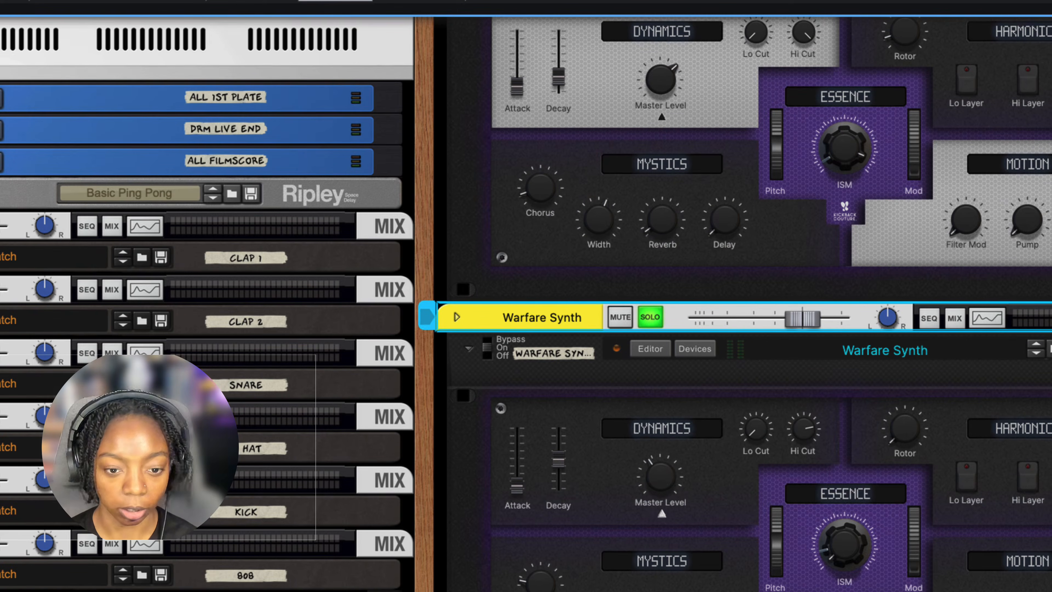
{"action": "left_click_drag", "start_coordinate": [464, 590], "coordinate": [462, 17]}
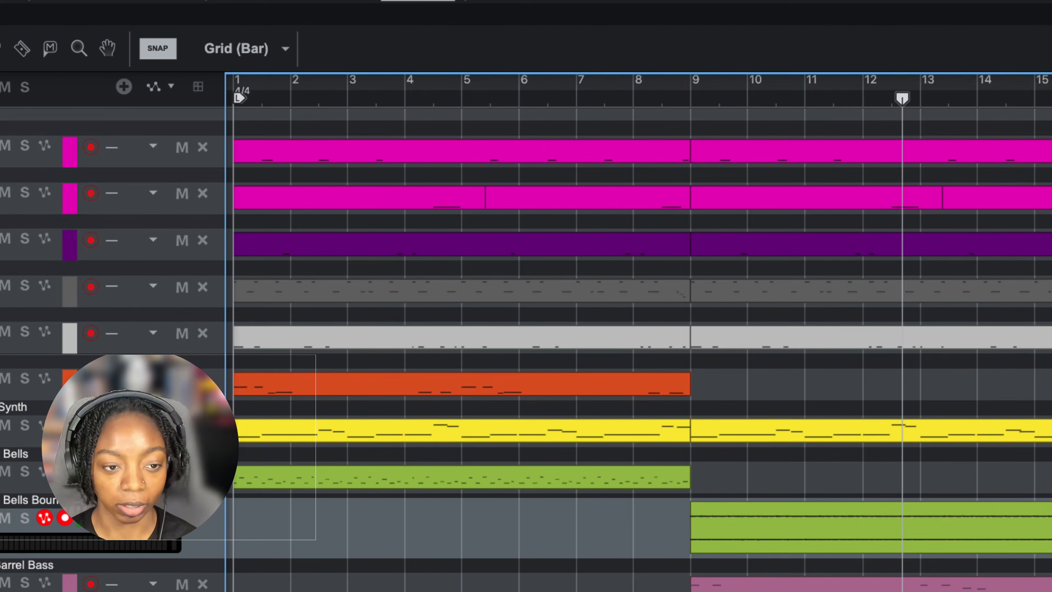
{"action": "key", "text": "shift+Return"}
{"action": "key", "text": "space"}
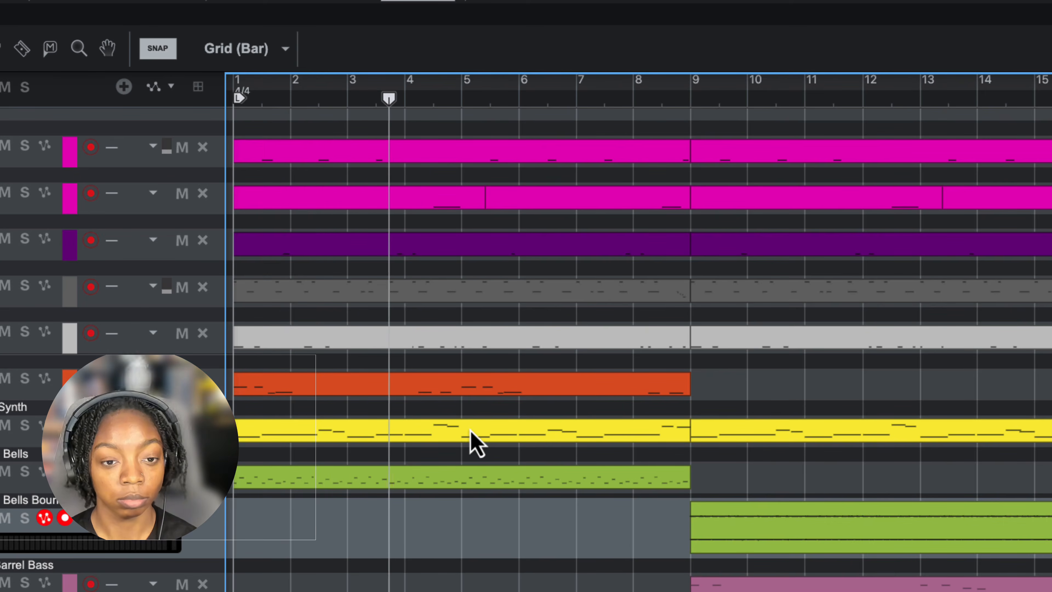
{"action": "key", "text": "space"}
- Bounce the first Warfare Synth clip in place and bounce the resulting audio clip to new samples
{"action": "left_click", "coordinate": [453, 434]}
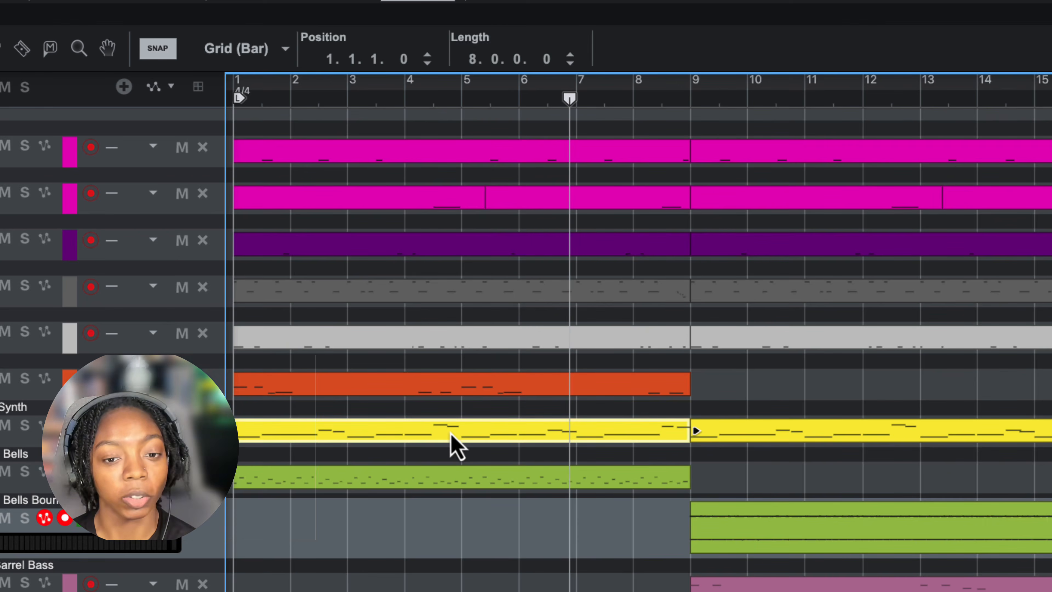
{"action": "right_click", "coordinate": [451, 434]}
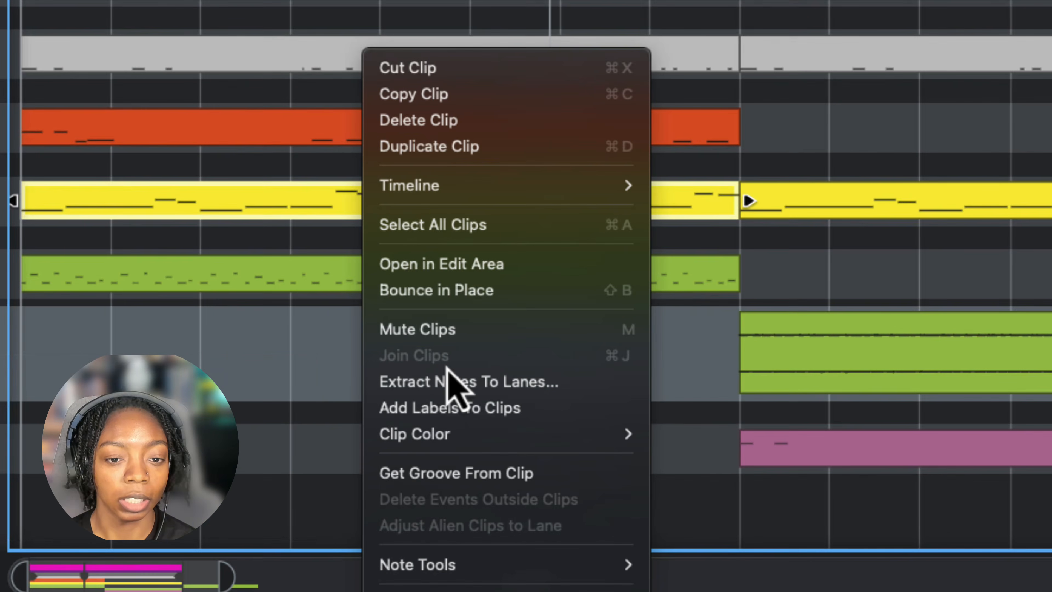
{"action": "left_click", "coordinate": [461, 291]}
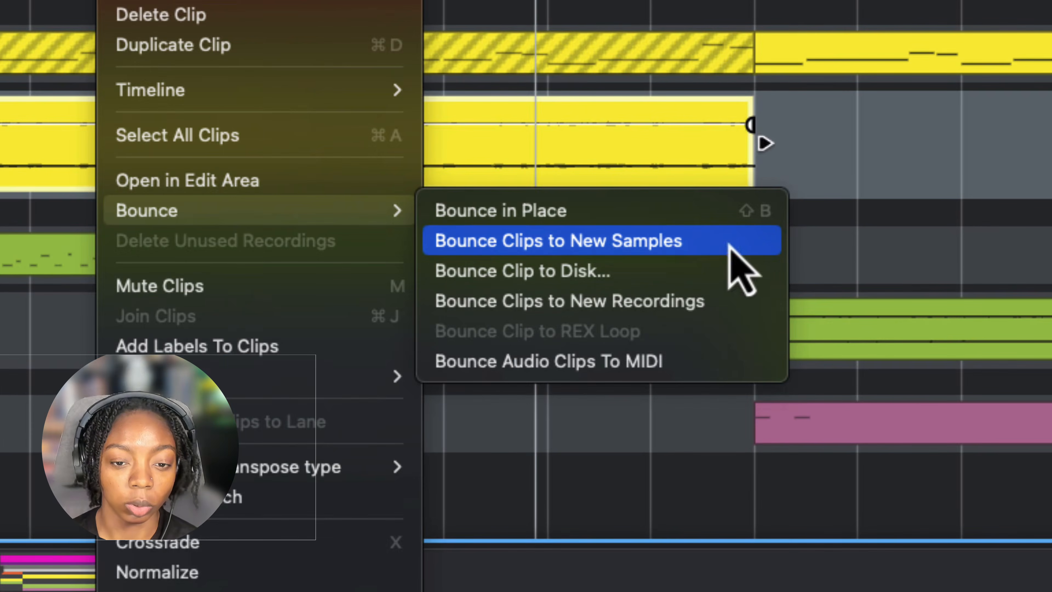
{"action": "left_click", "coordinate": [725, 249]}
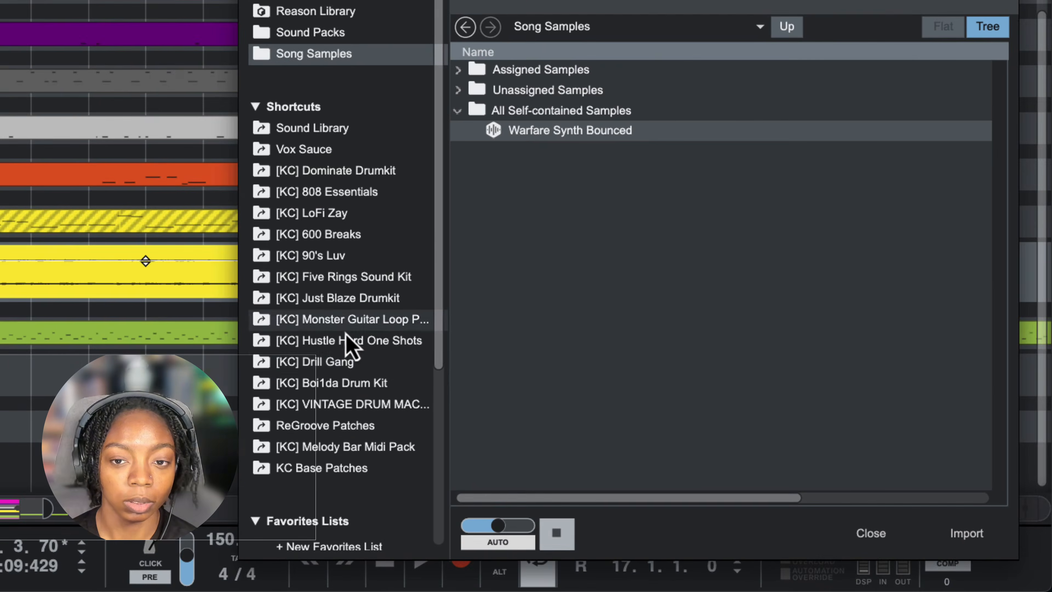
- Load the Warfare Synth Bounced sample into a Grain device in the rack and extend its playback range to the whole sample
{"action": "left_click", "coordinate": [556, 533]}
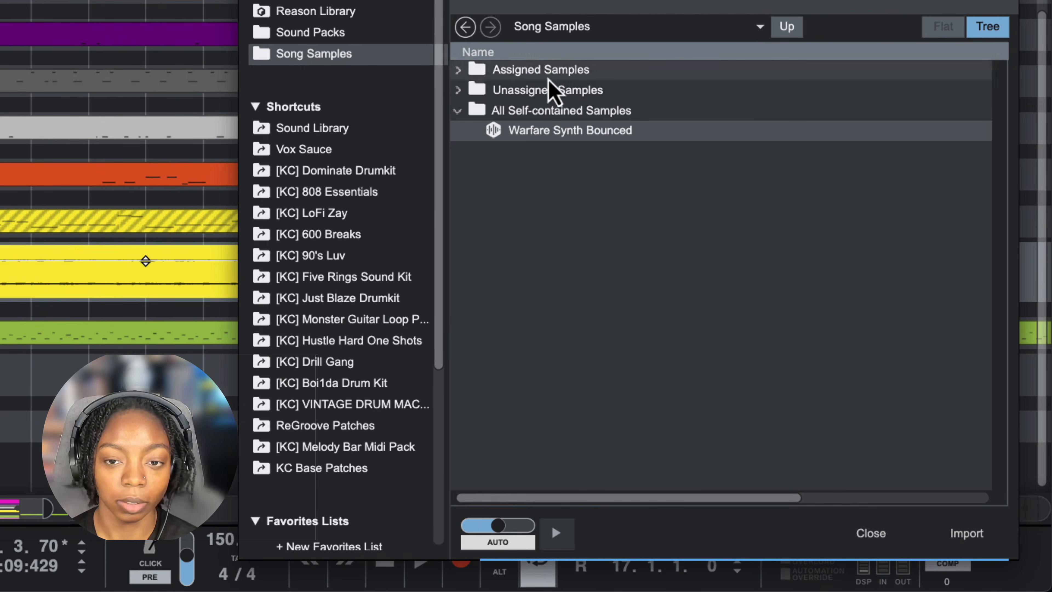
{"action": "key", "text": "F6"}
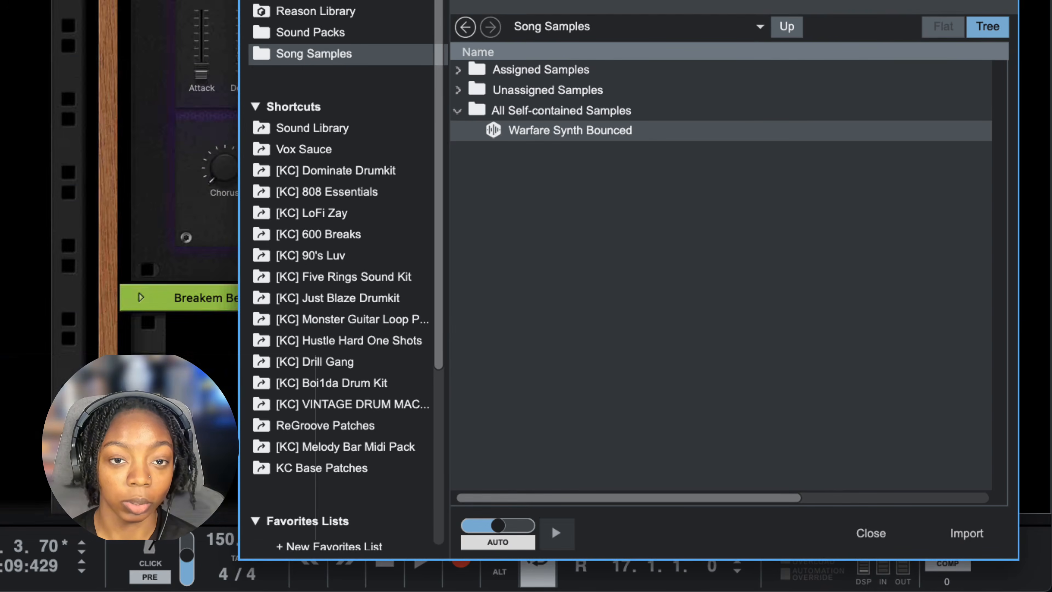
{"action": "scroll", "coordinate": [166, 236], "scroll_direction": "down", "scroll_amount": 8}
{"action": "scroll", "coordinate": [20, 143], "scroll_direction": "down", "scroll_amount": 4}
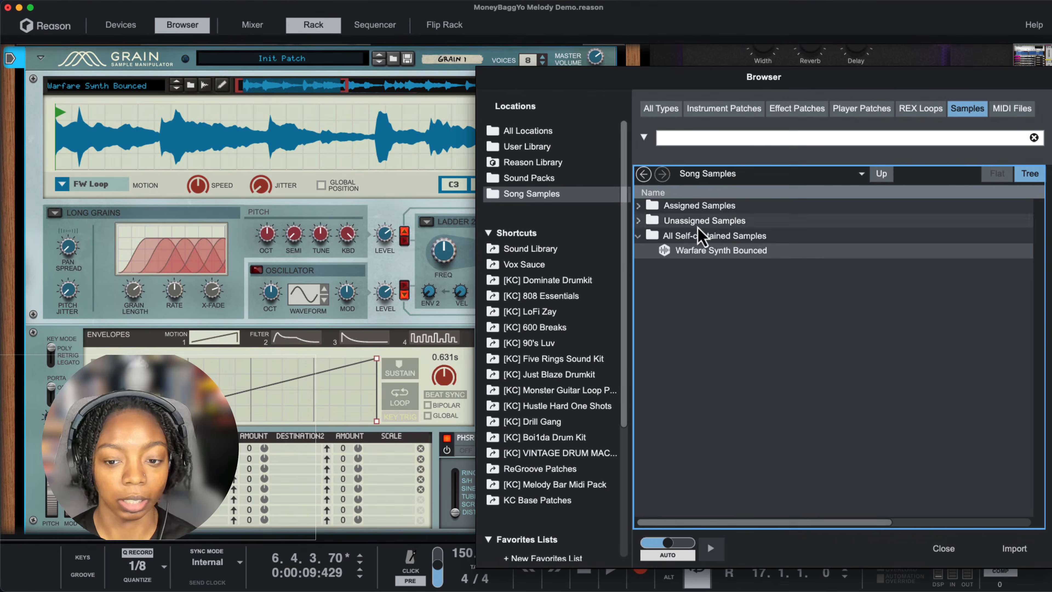
{"action": "left_click", "coordinate": [938, 553]}
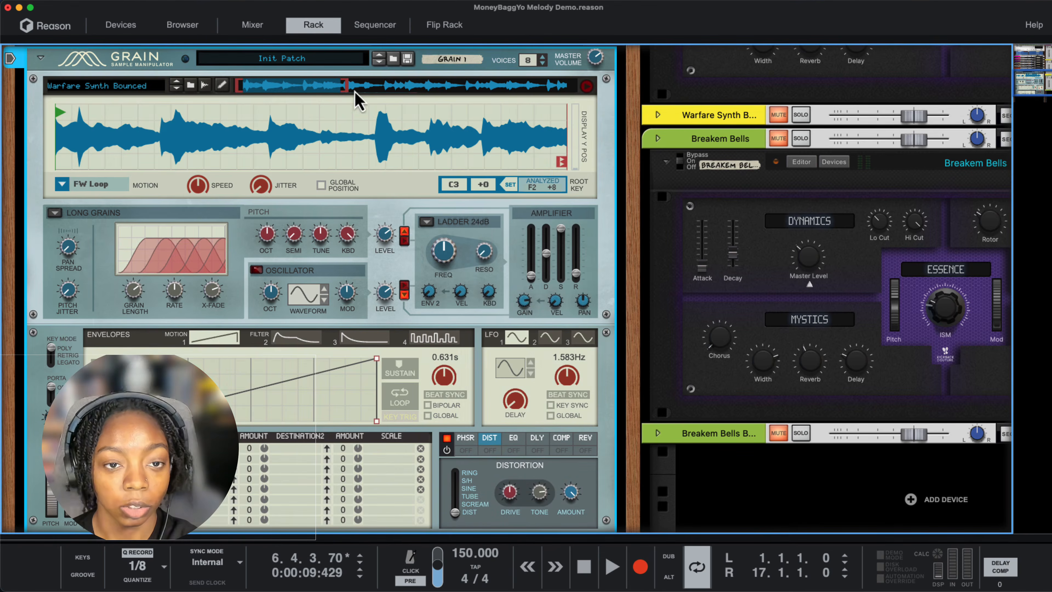
{"action": "left_click_drag", "start_coordinate": [347, 87], "coordinate": [629, 104]}
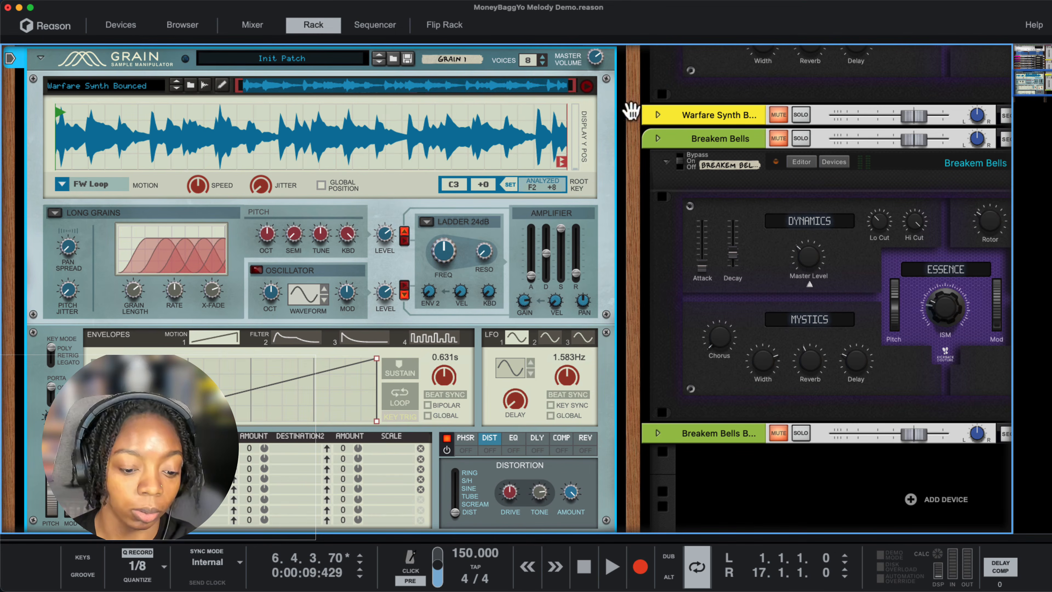
- Clear the channel mutes through the mixer and return the playback position to the song start
{"action": "key", "text": "F5"}
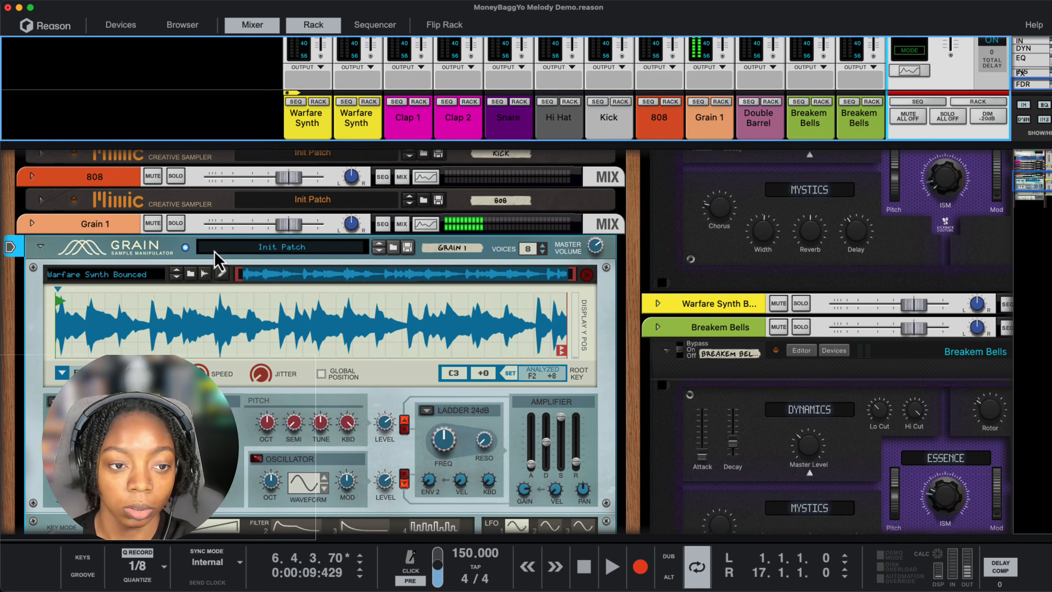
{"action": "key", "text": "F5"}
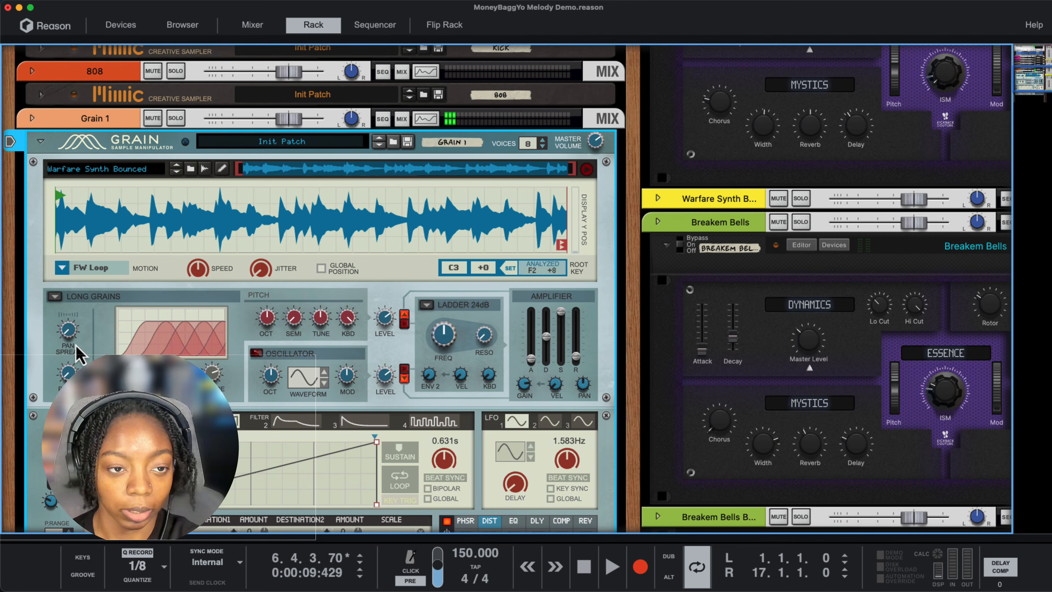
{"action": "scroll", "coordinate": [77, 350], "scroll_direction": "down", "scroll_amount": 1}
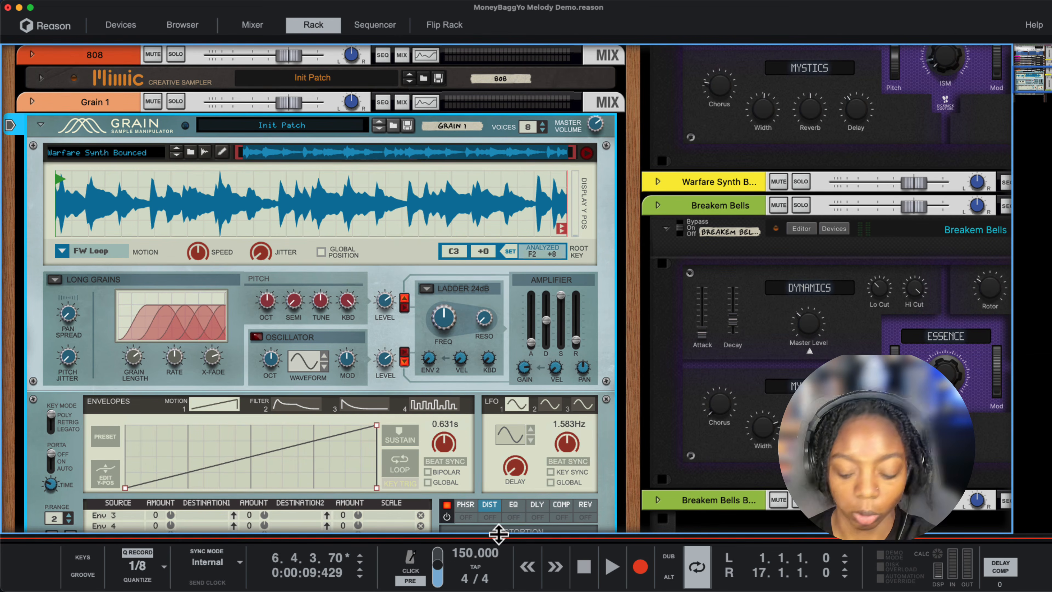
{"action": "key", "text": "shift+Return"}
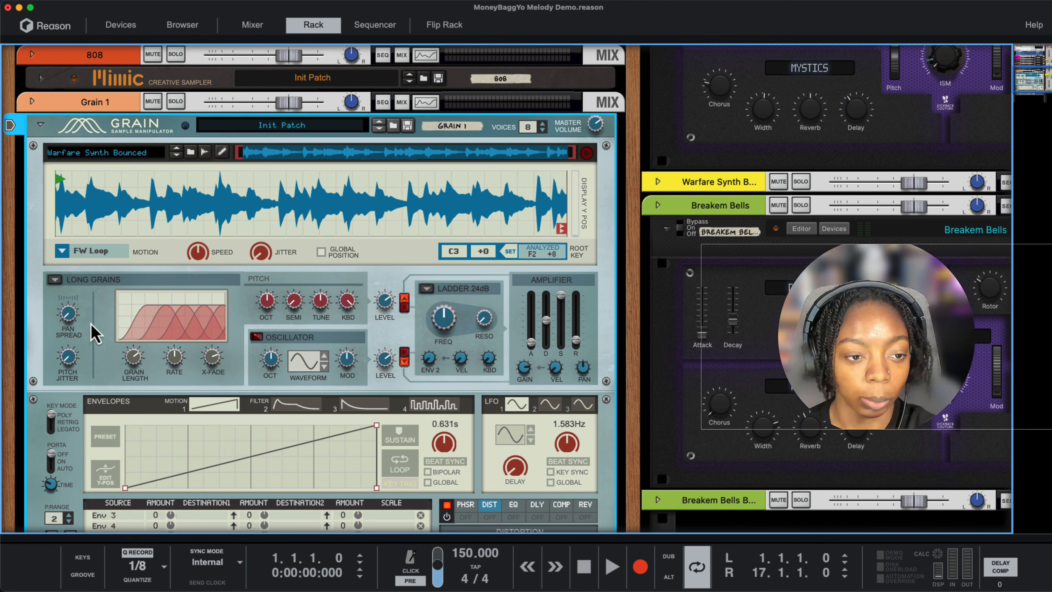
- In Grain's Long Grains mode, set Pan Spread to 70.3%, adjust Pitch Jitter, reduce Grain Length to 0.0% and try the octave pitch
{"action": "left_click_drag", "start_coordinate": [68, 310], "coordinate": [77, 295]}
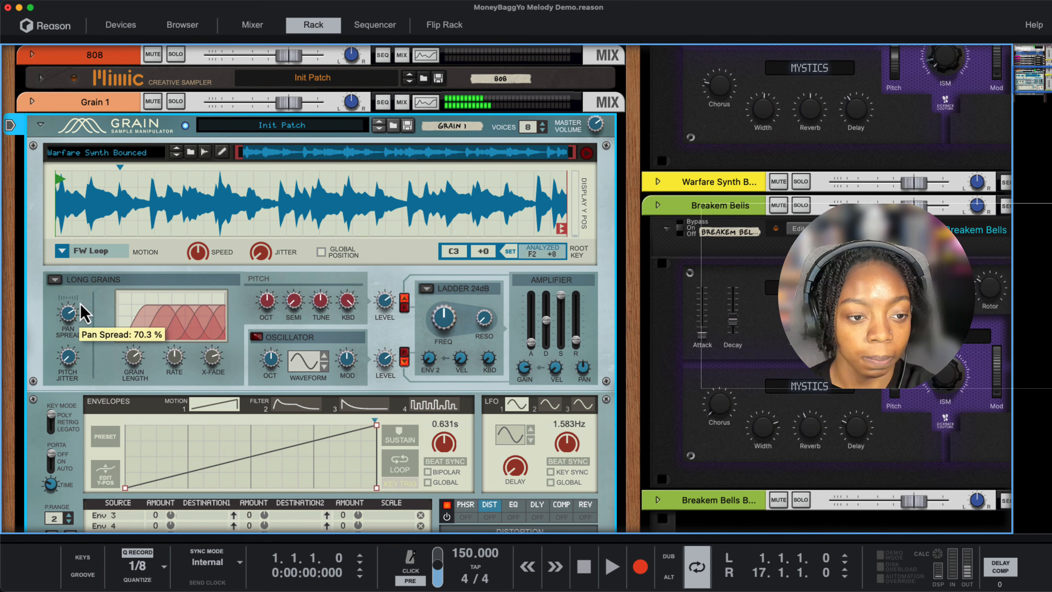
{"action": "left_click_drag", "start_coordinate": [68, 357], "coordinate": [100, 458]}
{"action": "left_click_drag", "start_coordinate": [144, 370], "coordinate": [138, 394]}
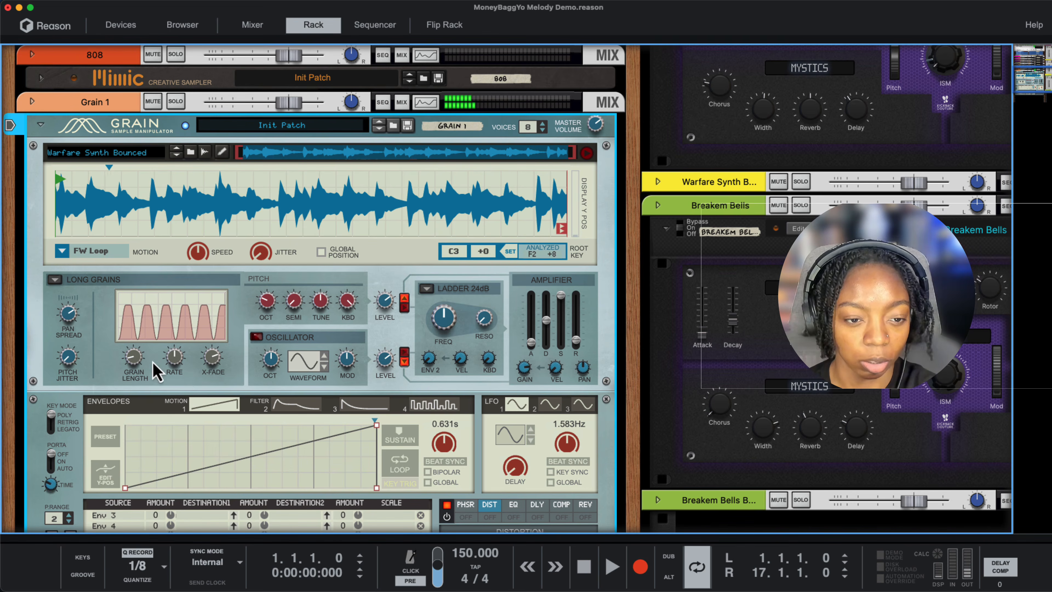
{"action": "left_click_drag", "start_coordinate": [131, 361], "coordinate": [131, 371]}
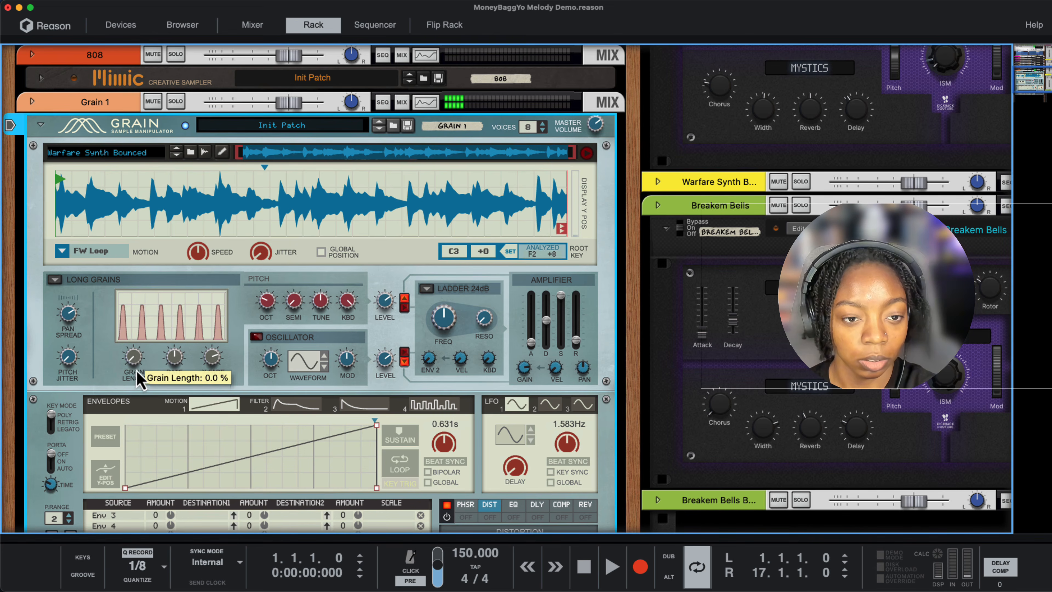
{"action": "left_click_drag", "start_coordinate": [273, 295], "coordinate": [280, 287]}
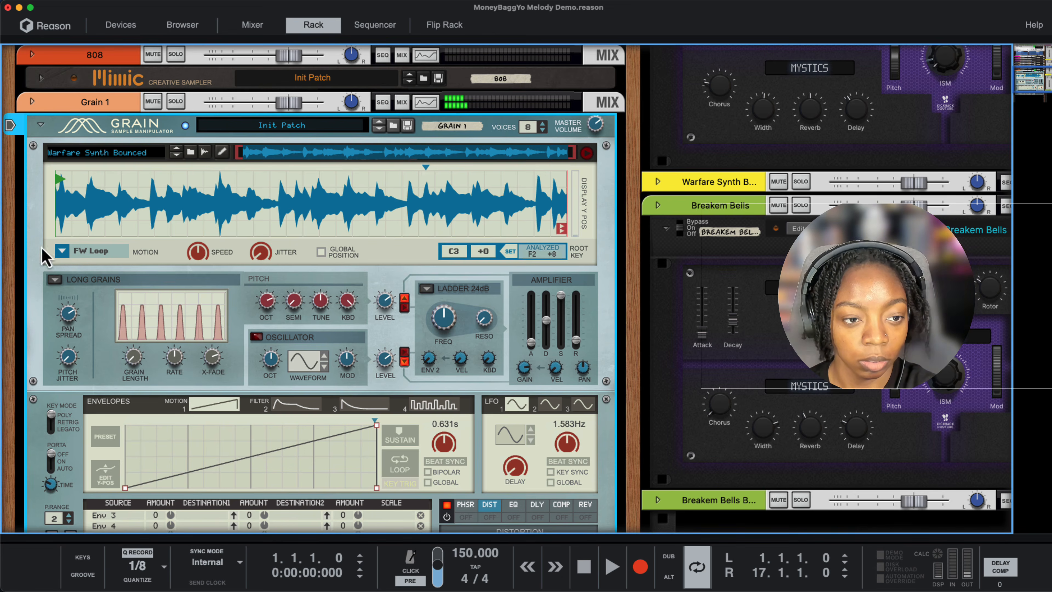
- Switch Grain's playback algorithm to Spectral Grains and try different Snap and FFT Size amounts
{"action": "left_click", "coordinate": [58, 279]}
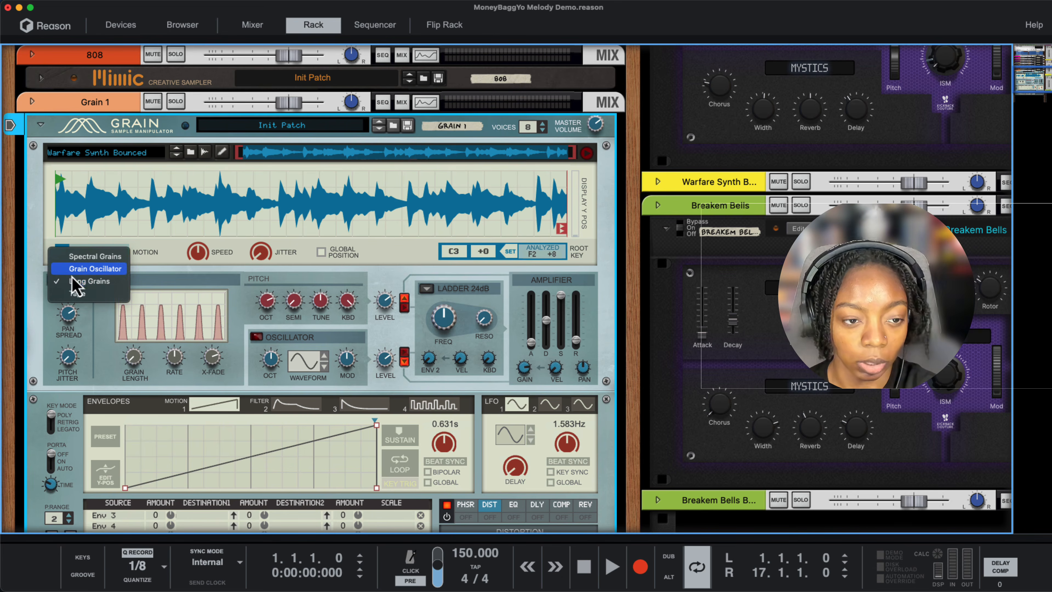
{"action": "left_click", "coordinate": [92, 256]}
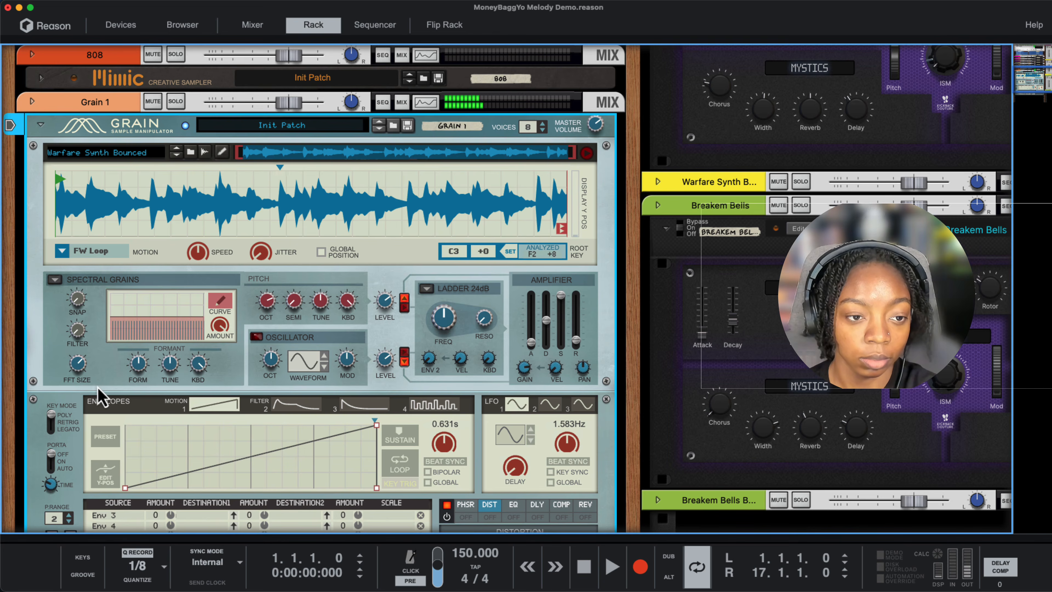
{"action": "left_click_drag", "start_coordinate": [78, 300], "coordinate": [78, 329]}
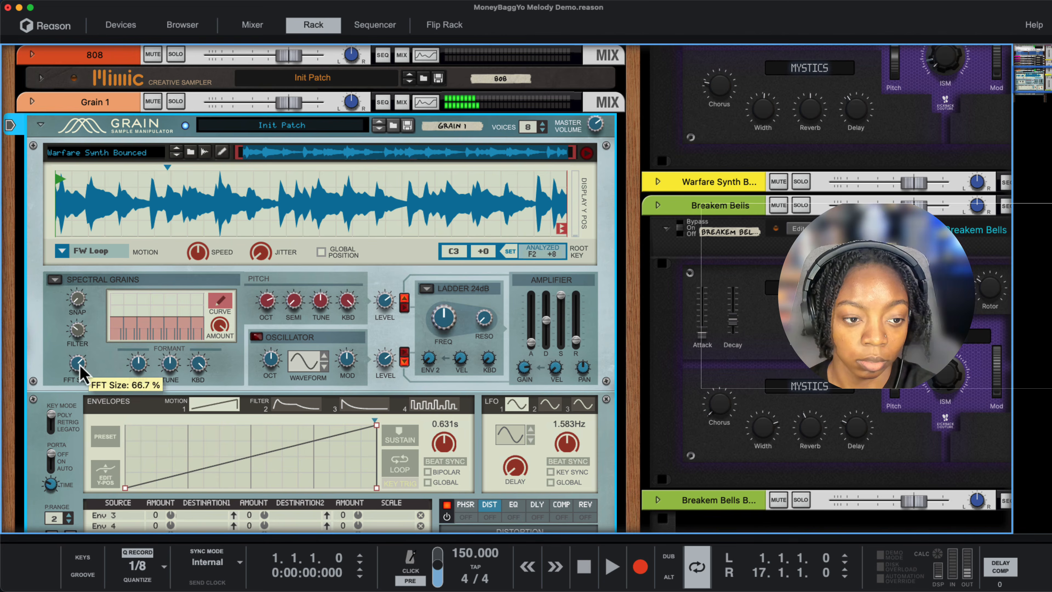
{"action": "mouse_move", "coordinate": [79, 365]}
{"action": "left_mouse_down"}
{"action": "mouse_move", "coordinate": [84, 402]}
{"action": "mouse_move", "coordinate": [79, 334]}
{"action": "mouse_move", "coordinate": [82, 347]}
{"action": "left_mouse_up"}
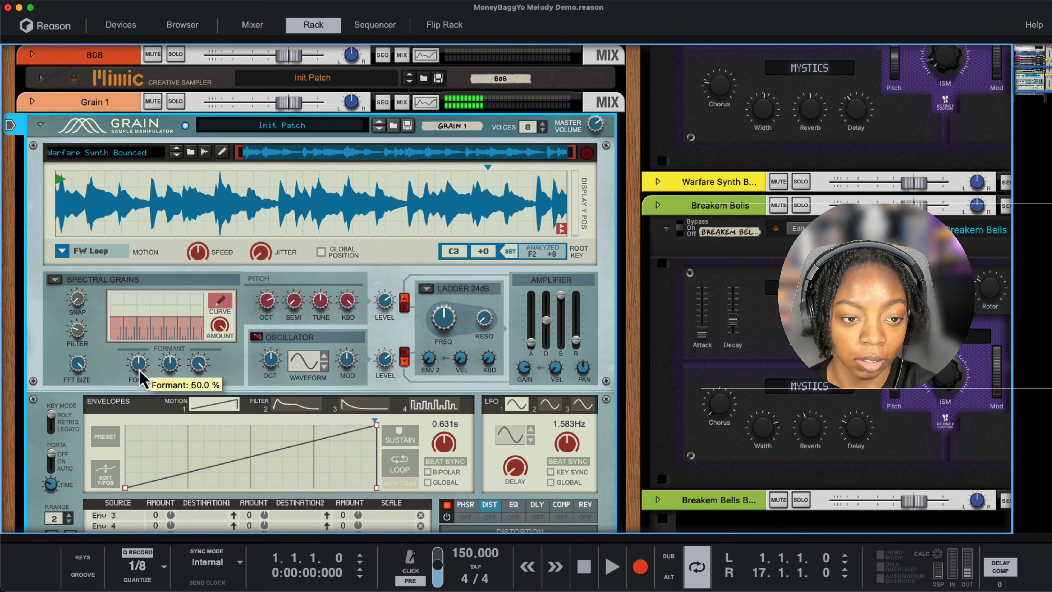
- Try Grain's Formant at 100.0% and at lower amounts, and return it to 50.0%
{"action": "left_click_drag", "start_coordinate": [140, 371], "coordinate": [142, 339]}
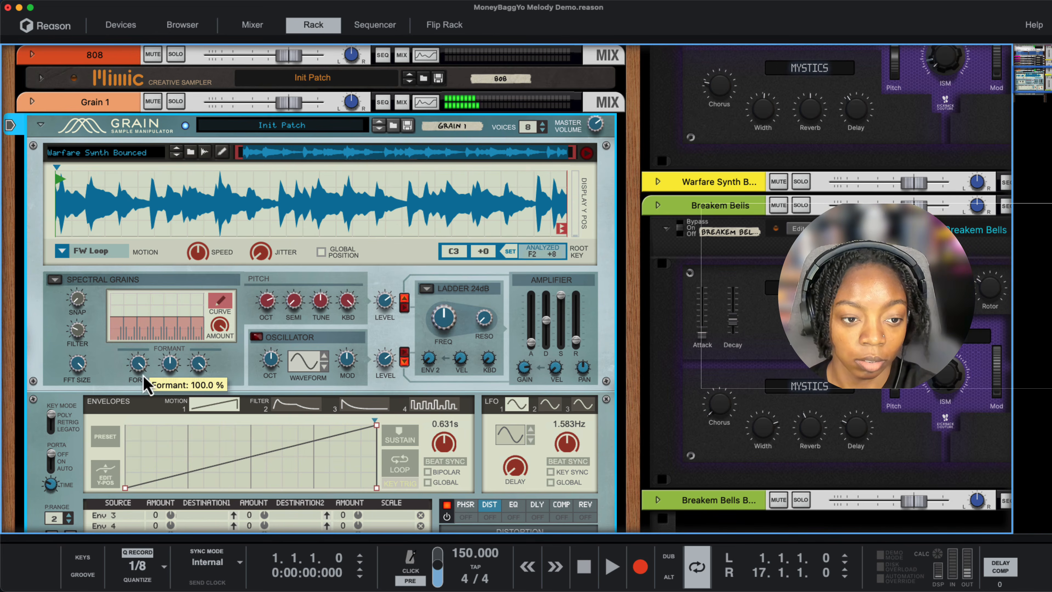
{"action": "left_click_drag", "start_coordinate": [145, 380], "coordinate": [136, 415]}
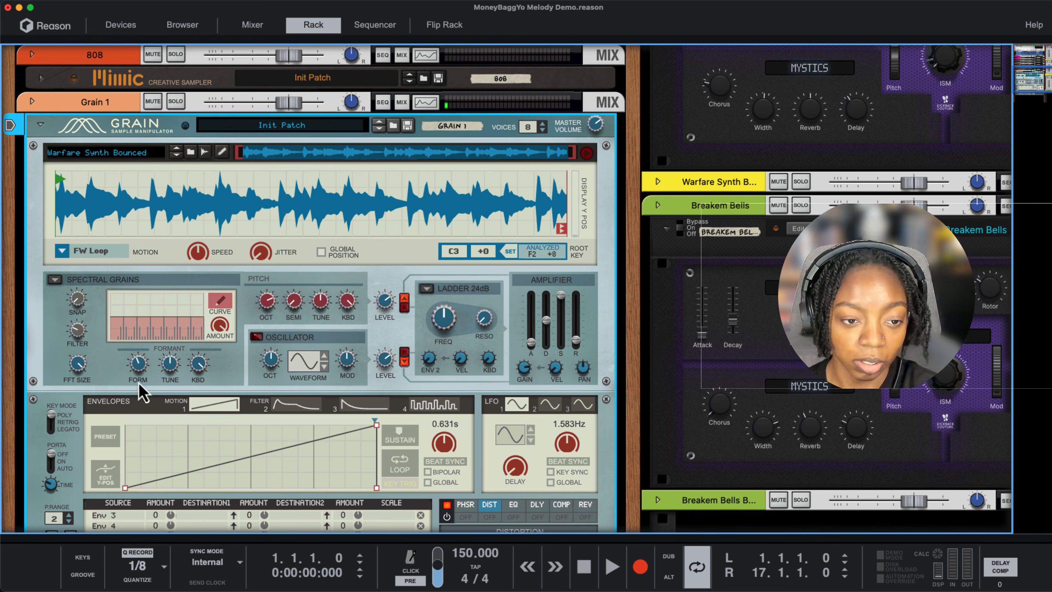
{"action": "mouse_move", "coordinate": [142, 365]}
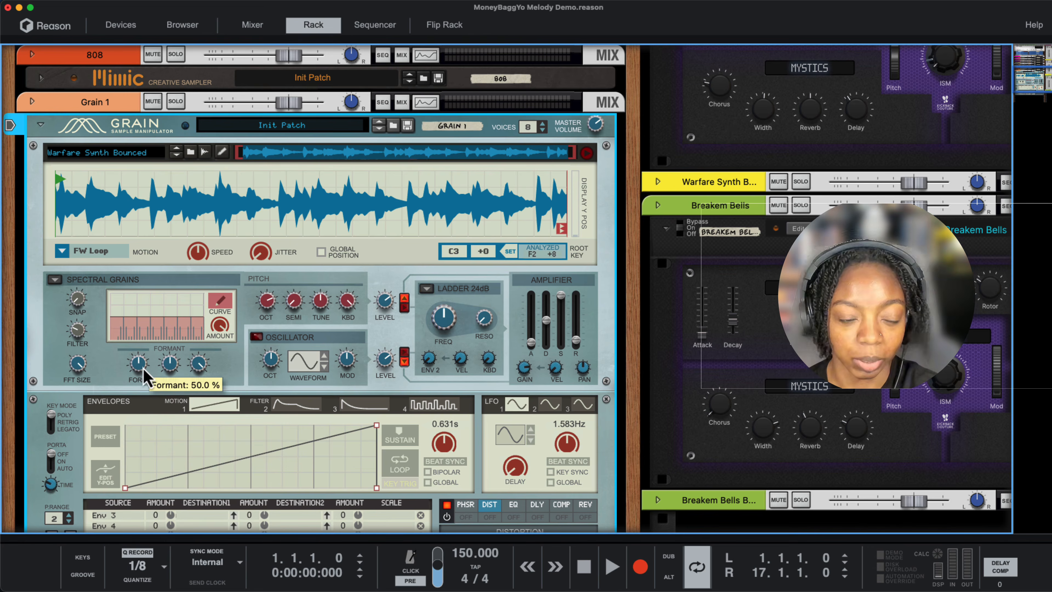
- Play the arrangement from the start, try Grain's Formant at 35.9%, and fine-tune it to slightly above the middle
{"action": "key", "text": "space"}
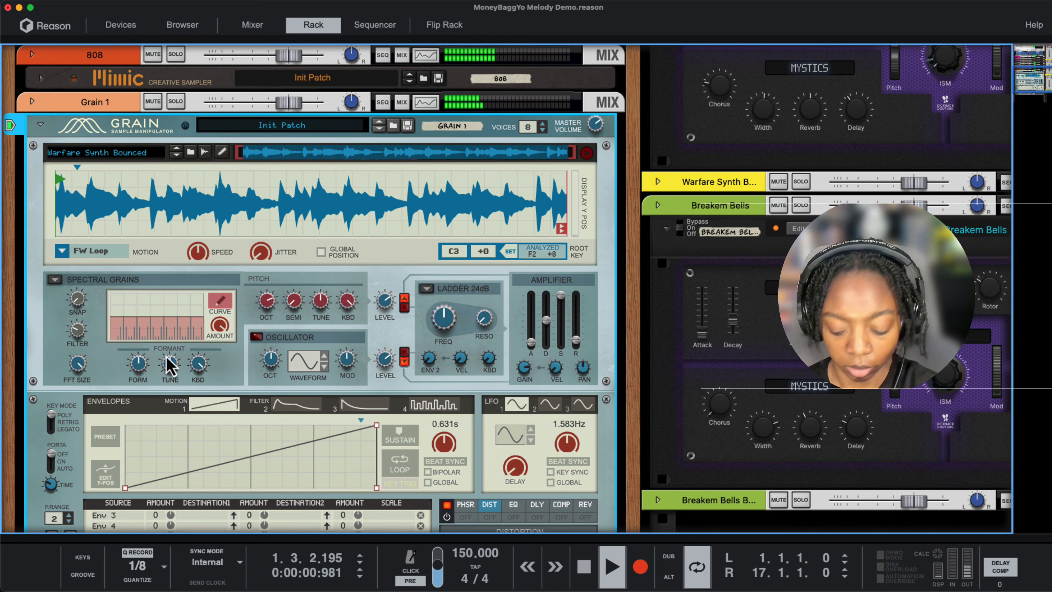
{"action": "key", "text": "space"}
{"action": "key", "text": "space"}
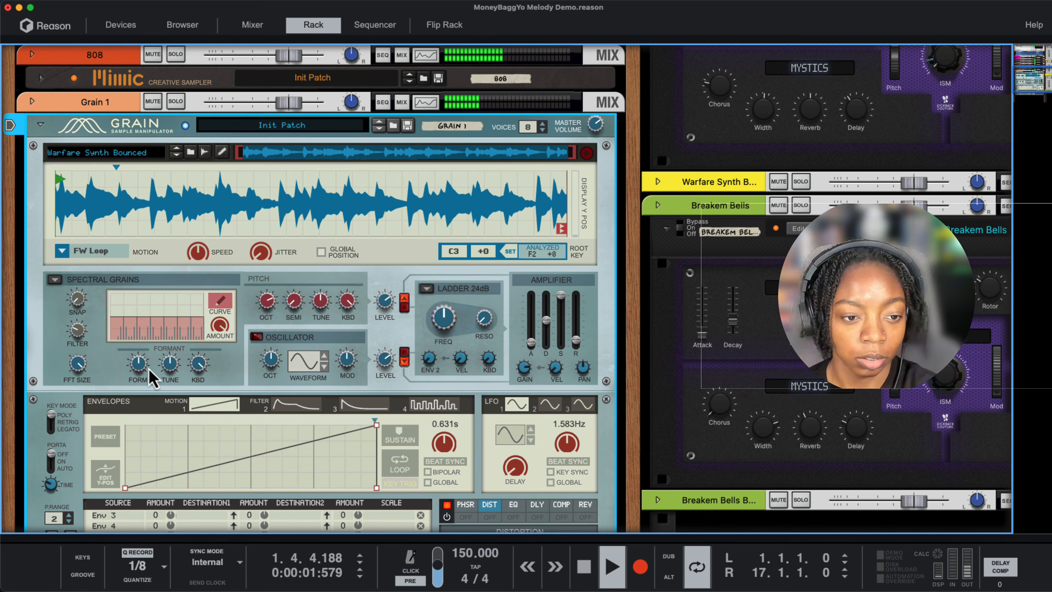
{"action": "left_click_drag", "start_coordinate": [143, 368], "coordinate": [146, 382]}
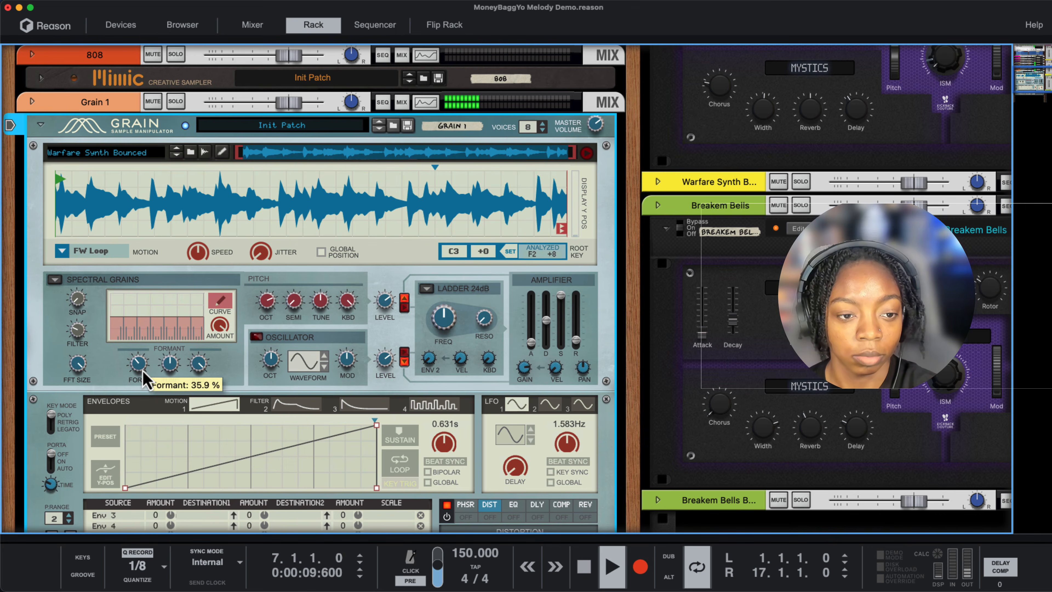
{"action": "left_click_drag", "start_coordinate": [143, 371], "coordinate": [140, 337]}
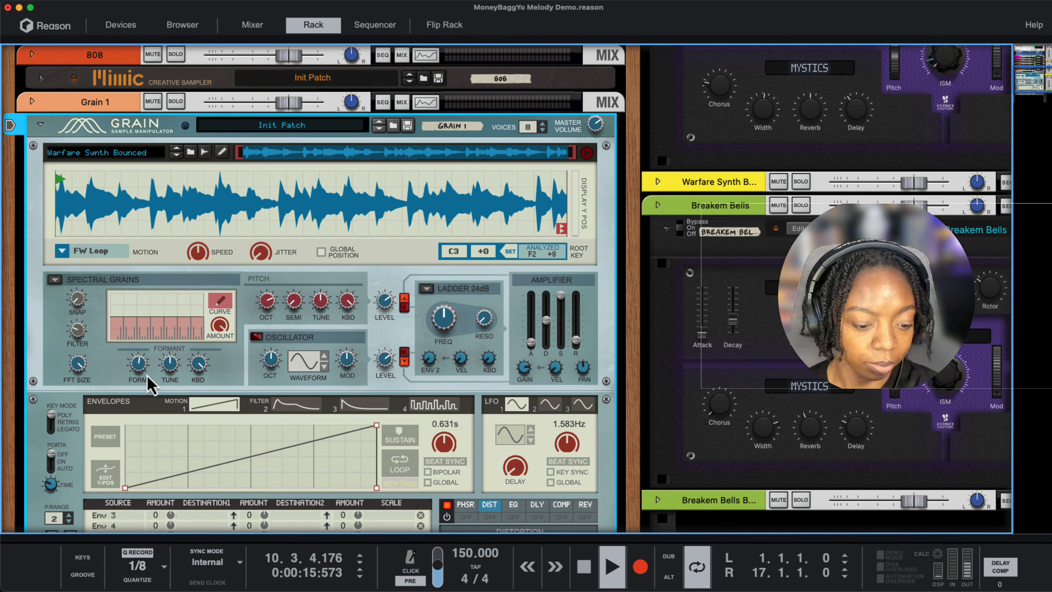
{"action": "mouse_move", "coordinate": [148, 384]}
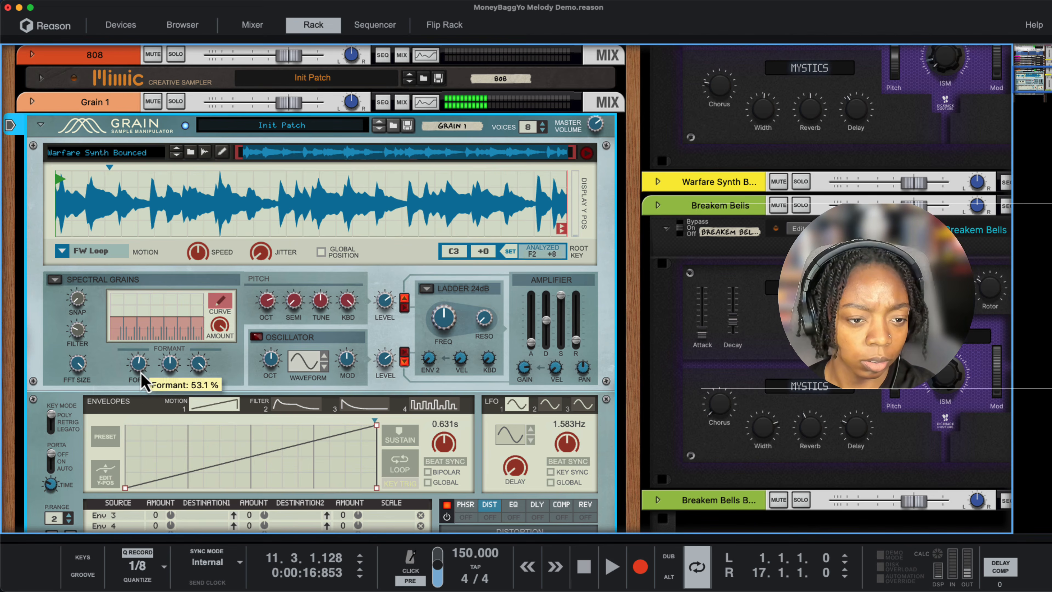
{"action": "left_click_drag", "start_coordinate": [142, 373], "coordinate": [142, 370]}
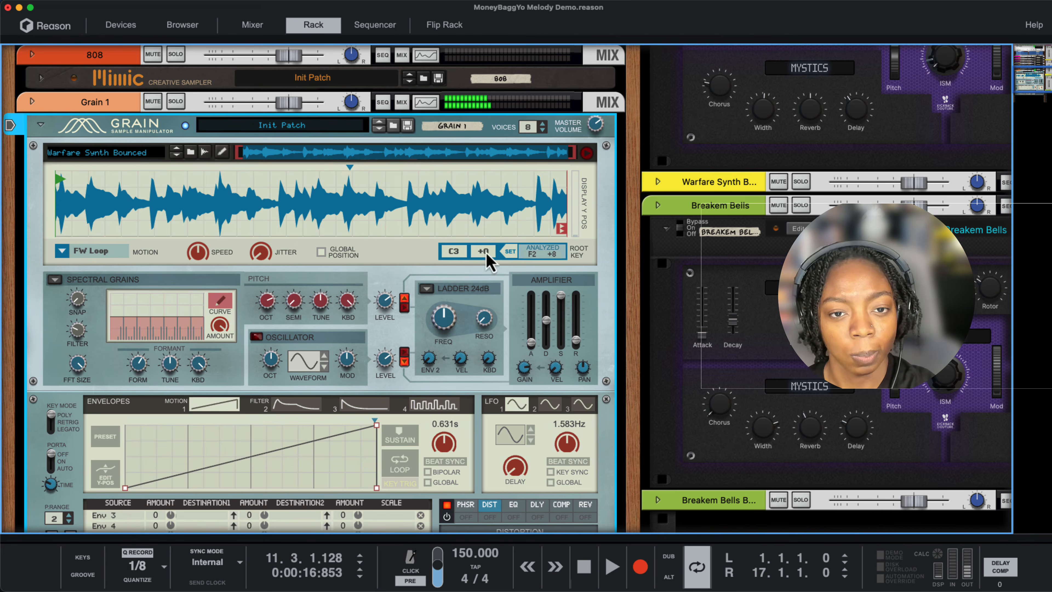
- Rename the Grain device as Resample and bring up its track in the sequencer
{"action": "double_click", "coordinate": [457, 130]}
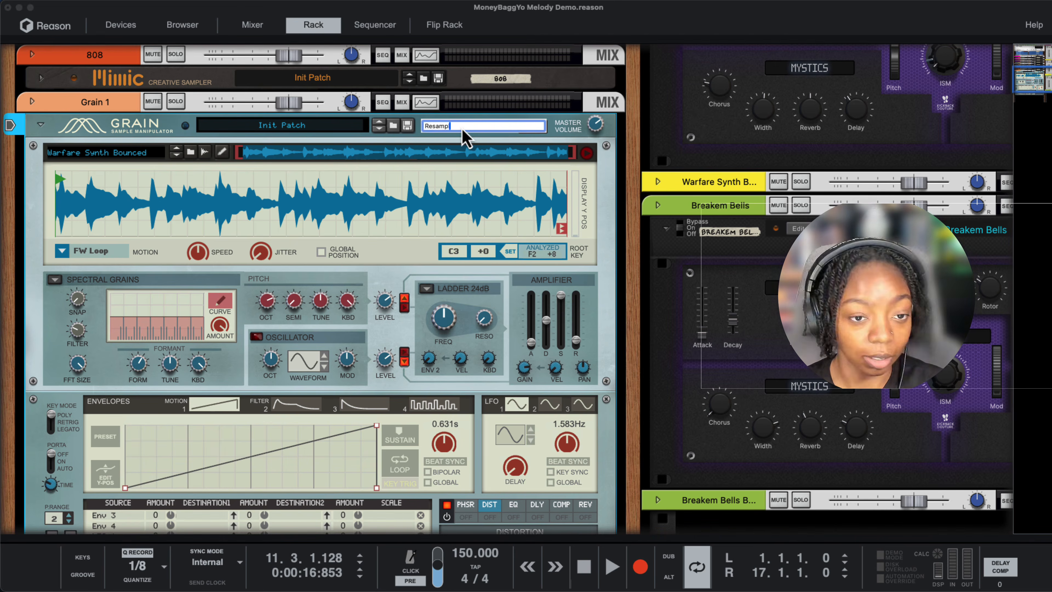
{"action": "key", "text": "Return"}
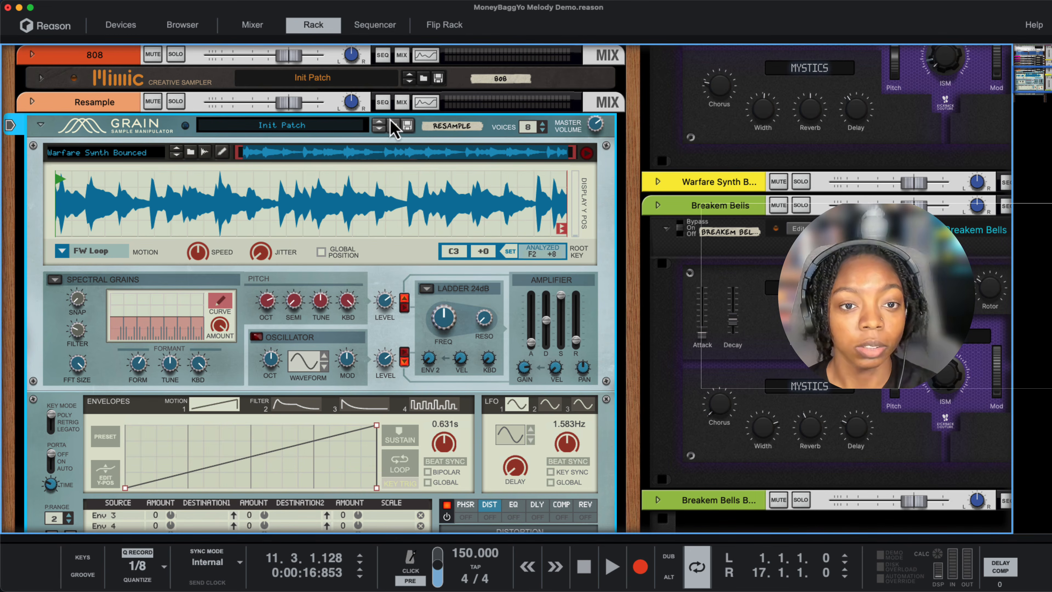
{"action": "left_click", "coordinate": [382, 102]}
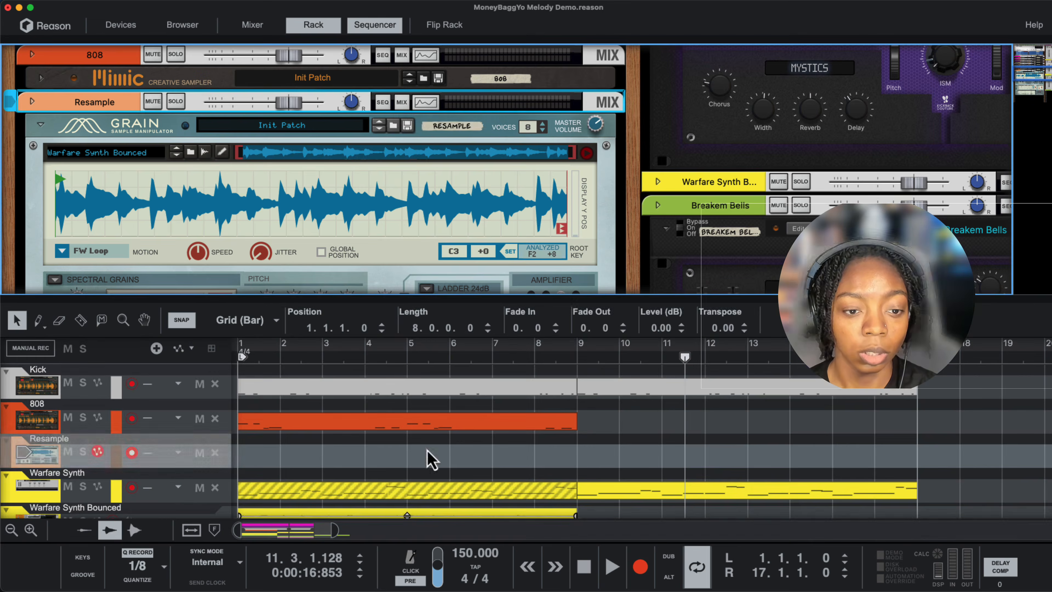
- Create a one-bar clip at bar 1 of the Resample track and fill it with a single one-bar C3 note
{"action": "double_click", "coordinate": [258, 453]}
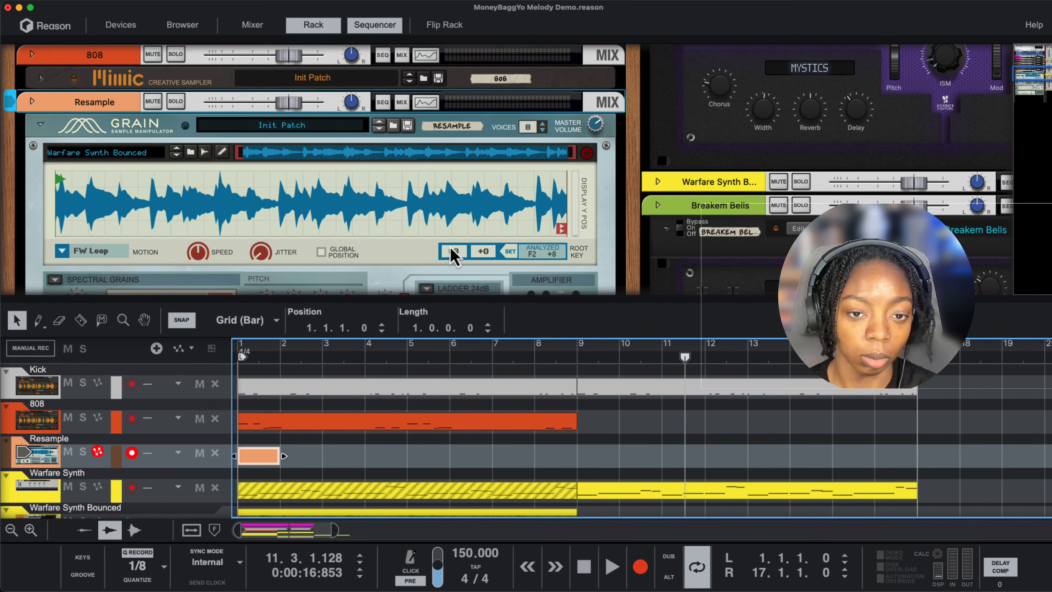
{"action": "double_click", "coordinate": [253, 456]}
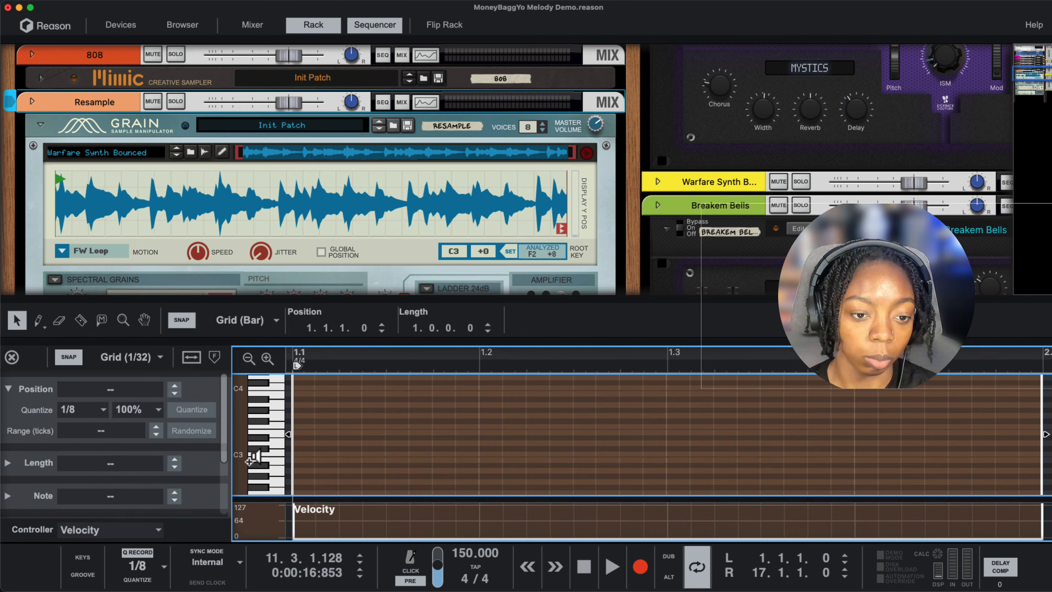
{"action": "double_click", "coordinate": [302, 454]}
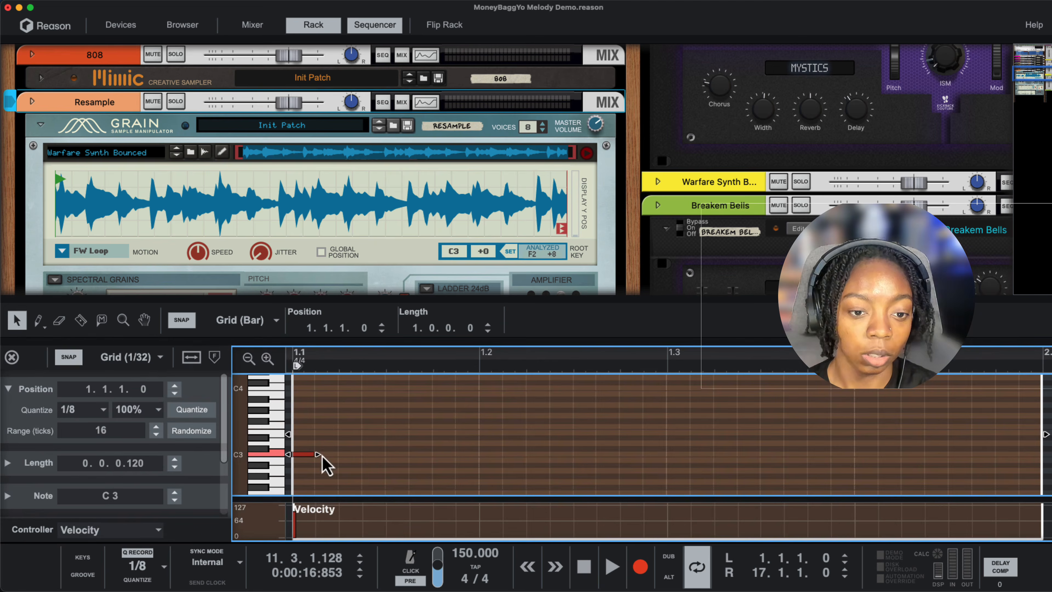
{"action": "left_click_drag", "start_coordinate": [317, 454], "coordinate": [1027, 429]}
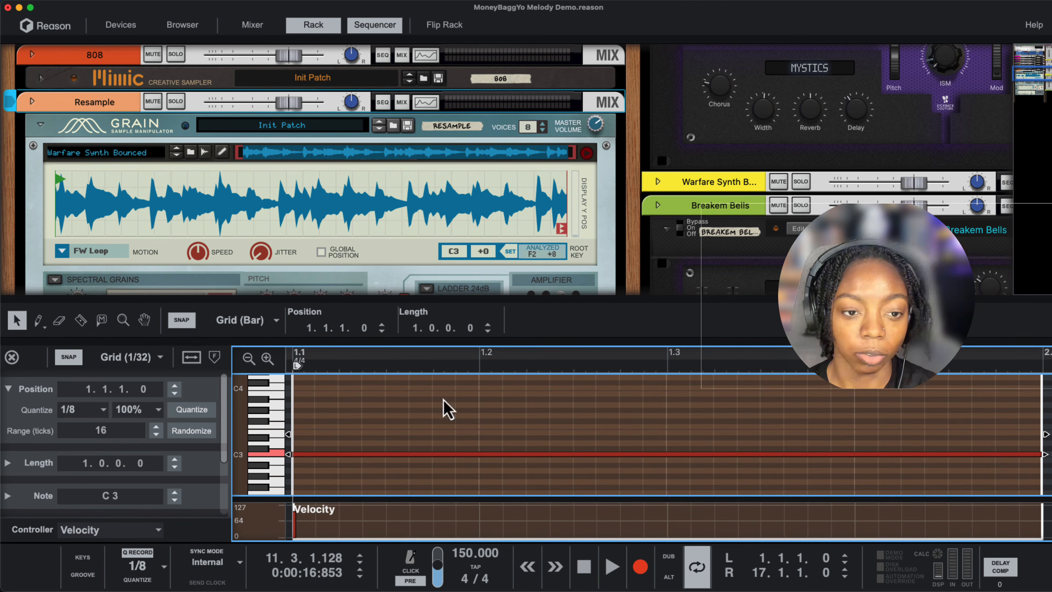
{"action": "left_click", "coordinate": [11, 357]}
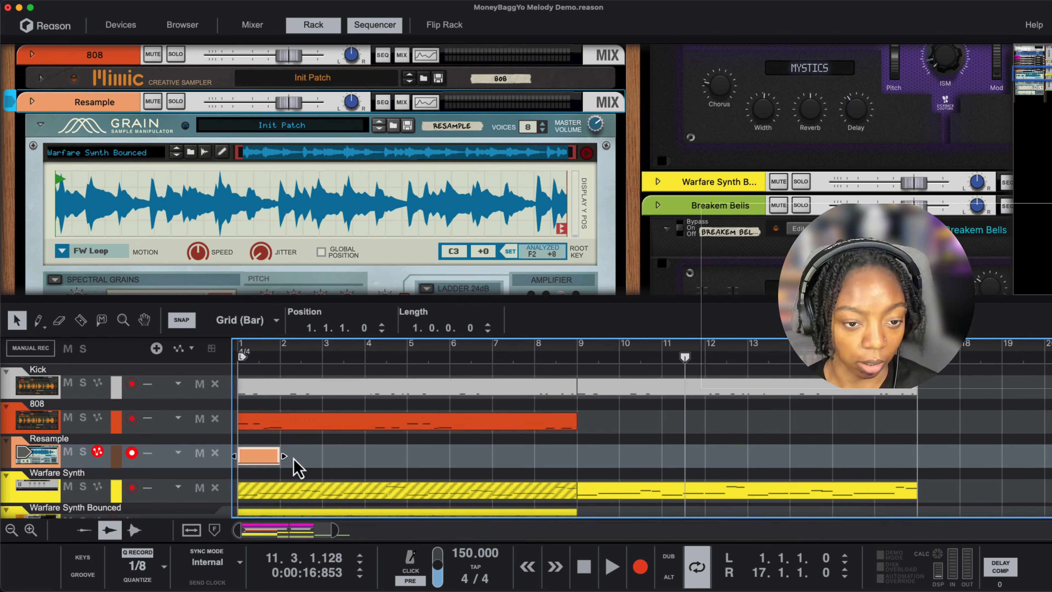
- Extend the Resample clip to 8 bars and move it to start at bar 9
{"action": "left_click_drag", "start_coordinate": [286, 459], "coordinate": [571, 462]}
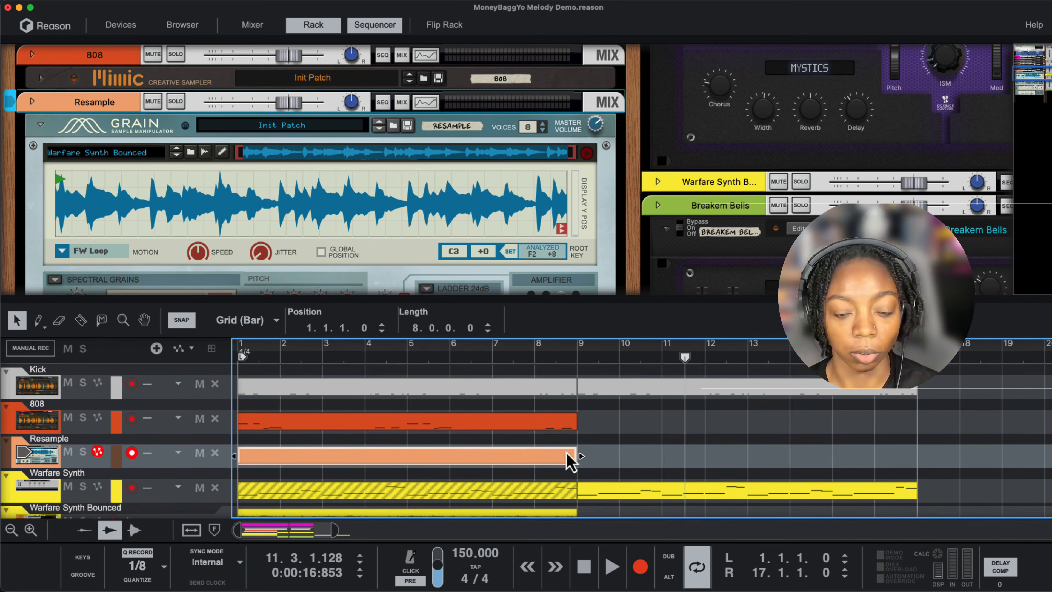
{"action": "left_click_drag", "start_coordinate": [517, 352], "coordinate": [607, 364]}
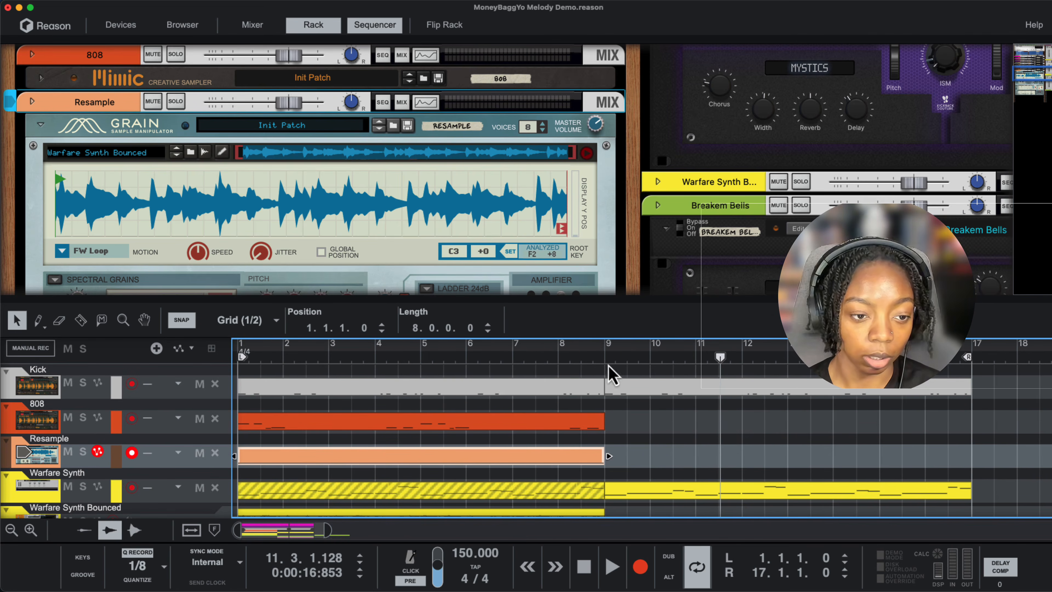
{"action": "left_click_drag", "start_coordinate": [508, 458], "coordinate": [874, 457]}
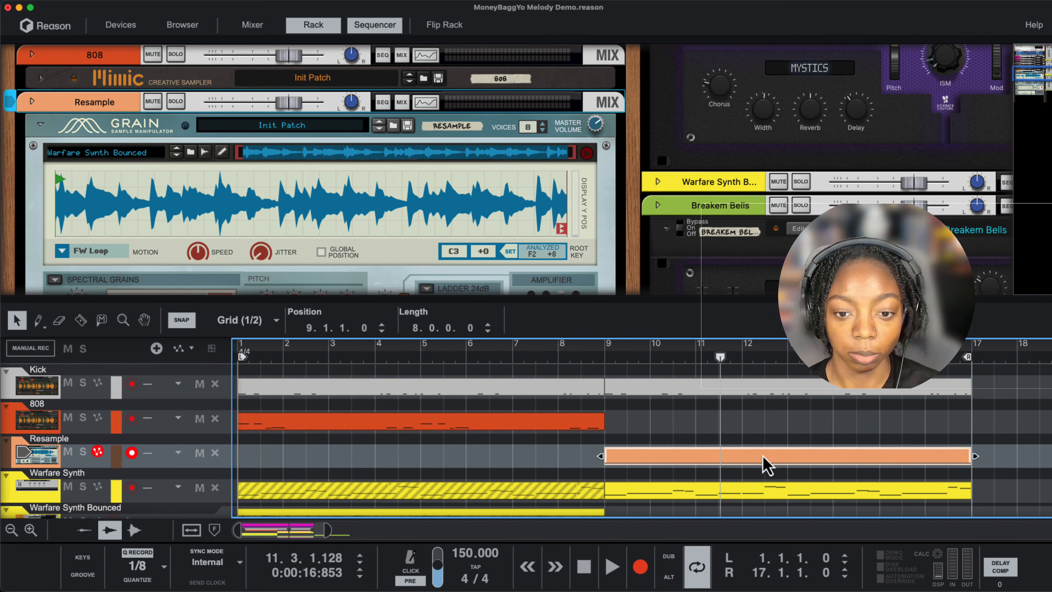
- Mute the Warfare Synth clip at bar 9 and unmute the Warfare Synth clip at bar 1
{"action": "scroll", "coordinate": [704, 469], "scroll_direction": "down", "scroll_amount": 1}
{"action": "left_click", "coordinate": [671, 472]}
{"action": "key", "text": "m"}
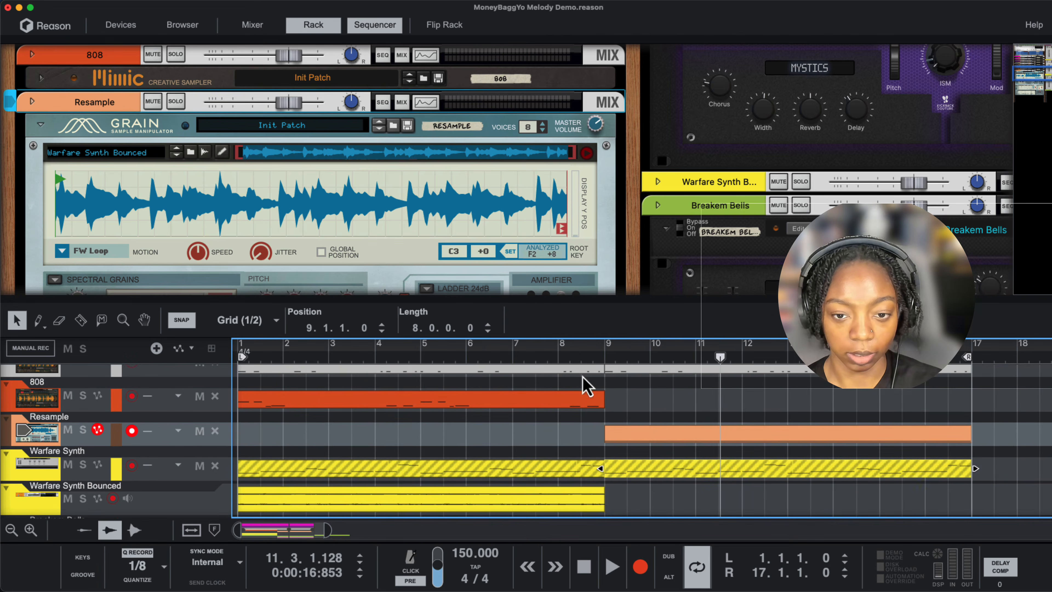
{"action": "left_click", "coordinate": [554, 471]}
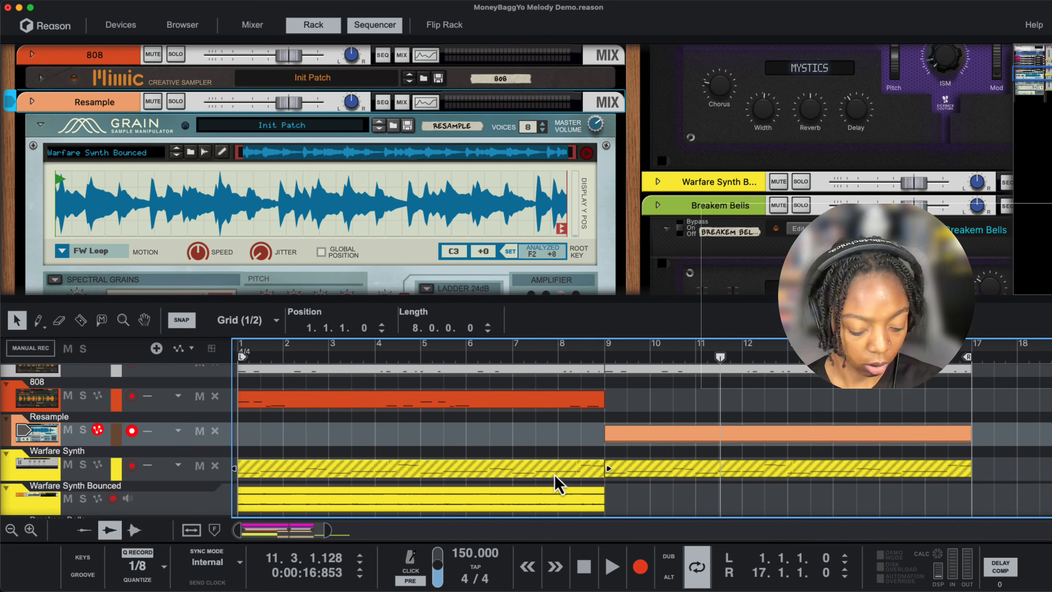
{"action": "key", "text": "m"}
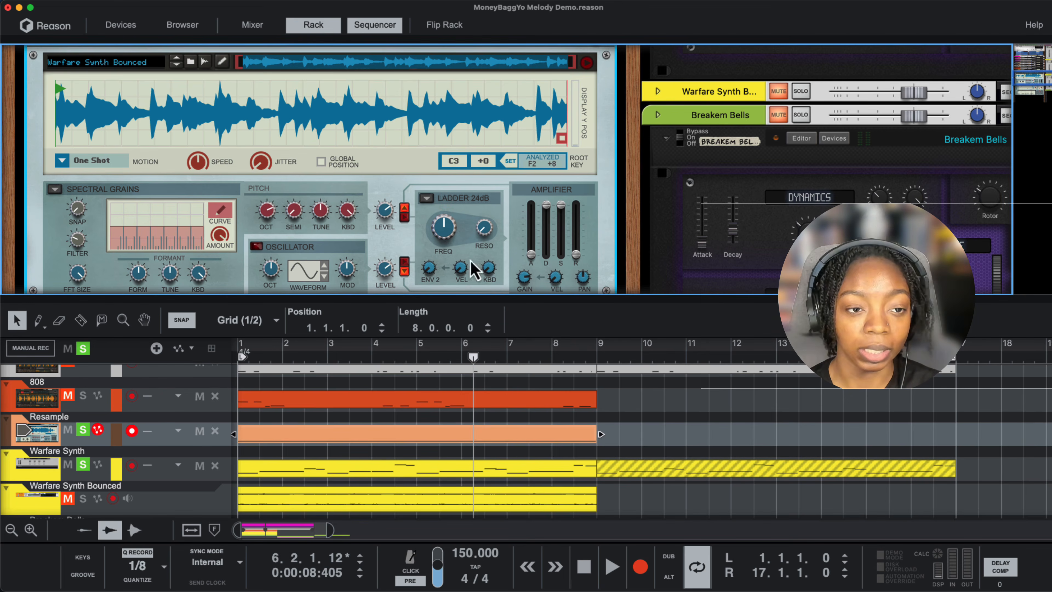
- Check Grain's motion modes and compare the Resample and Warfare Synth tracks during playback, together and separately, by toggling their solos
{"action": "left_click", "coordinate": [62, 166]}
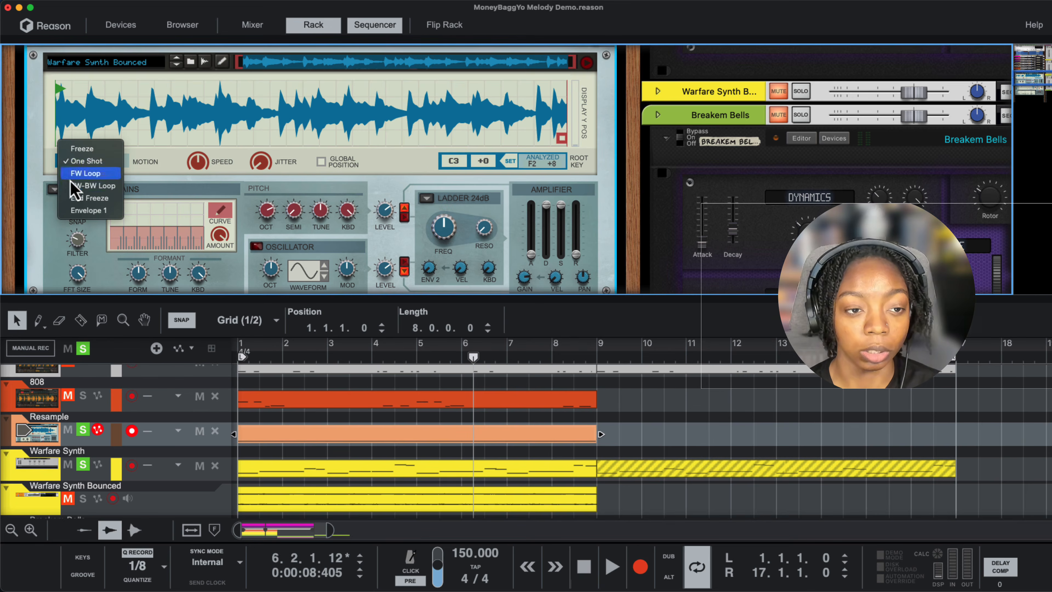
{"action": "left_click", "coordinate": [162, 185]}
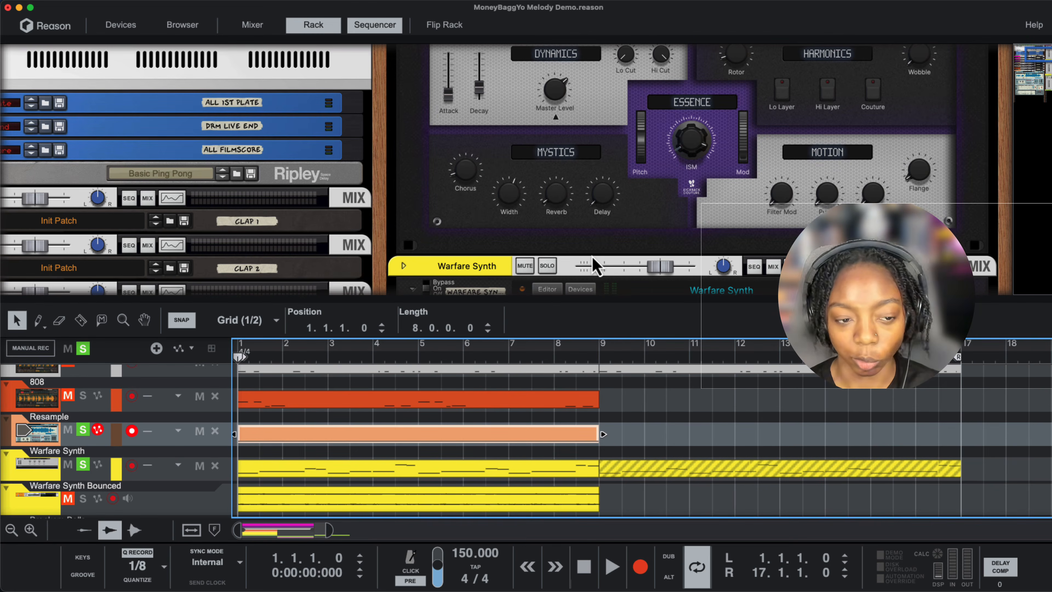
{"action": "key", "text": "space"}
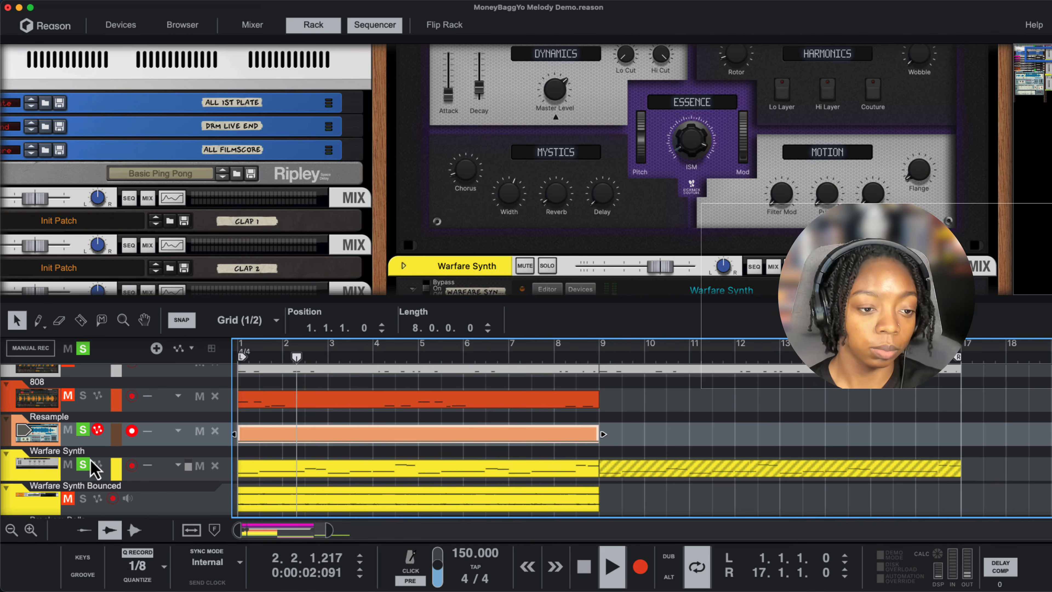
{"action": "left_click", "coordinate": [83, 433]}
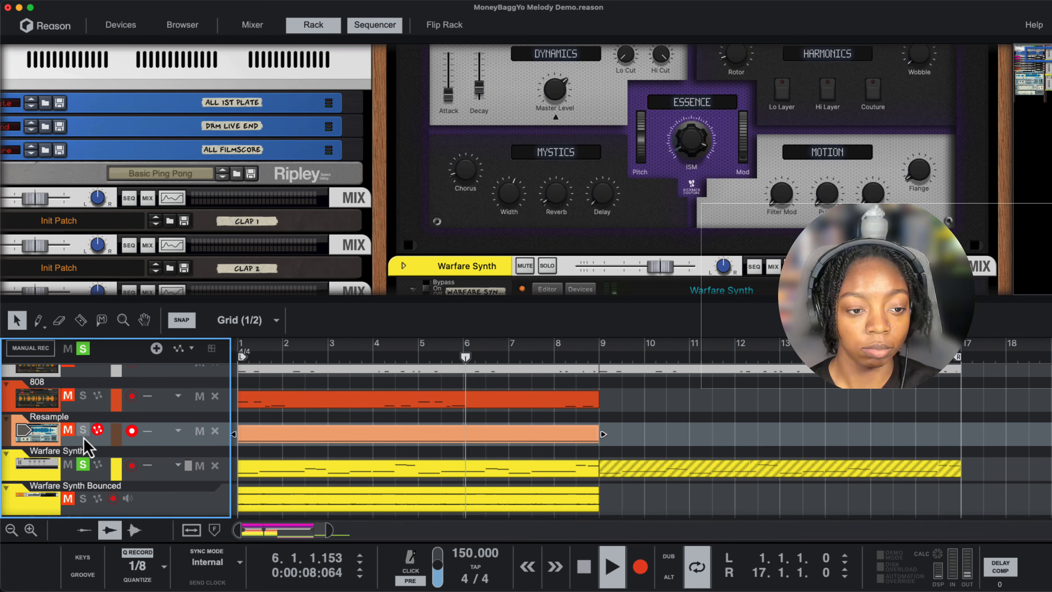
{"action": "left_click", "coordinate": [83, 430]}
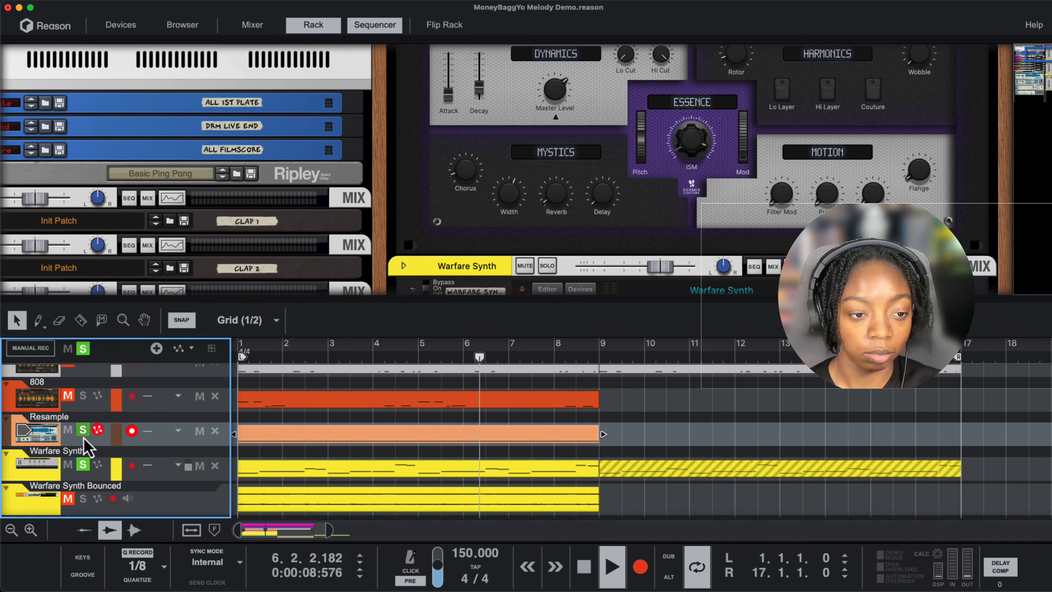
{"action": "left_click", "coordinate": [82, 467]}
{"action": "key", "text": "space"}
{"action": "key", "text": "shift+Return"}
{"action": "key", "text": "space"}
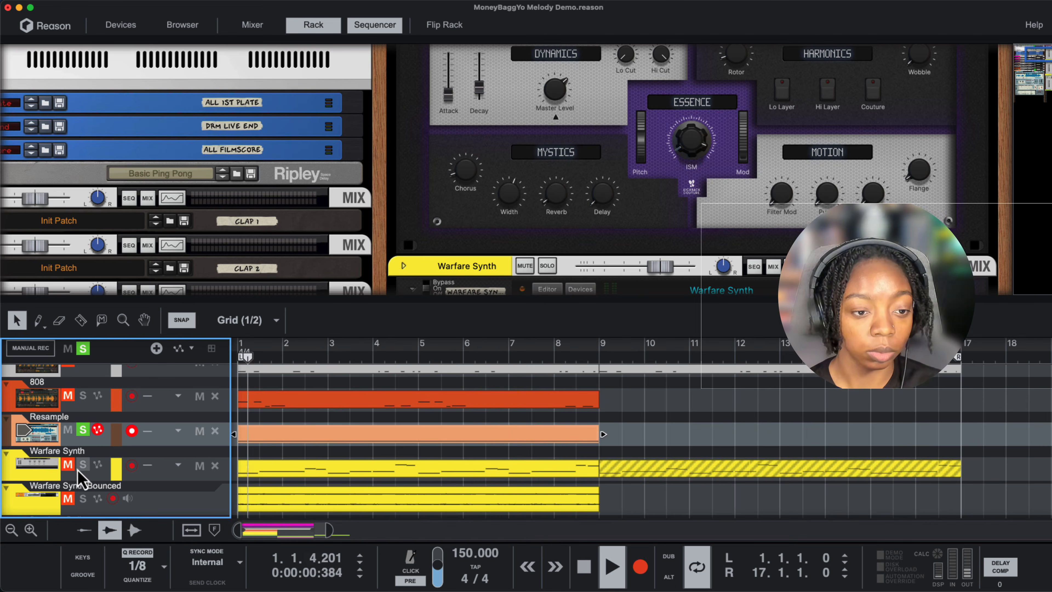
{"action": "left_click", "coordinate": [83, 430]}
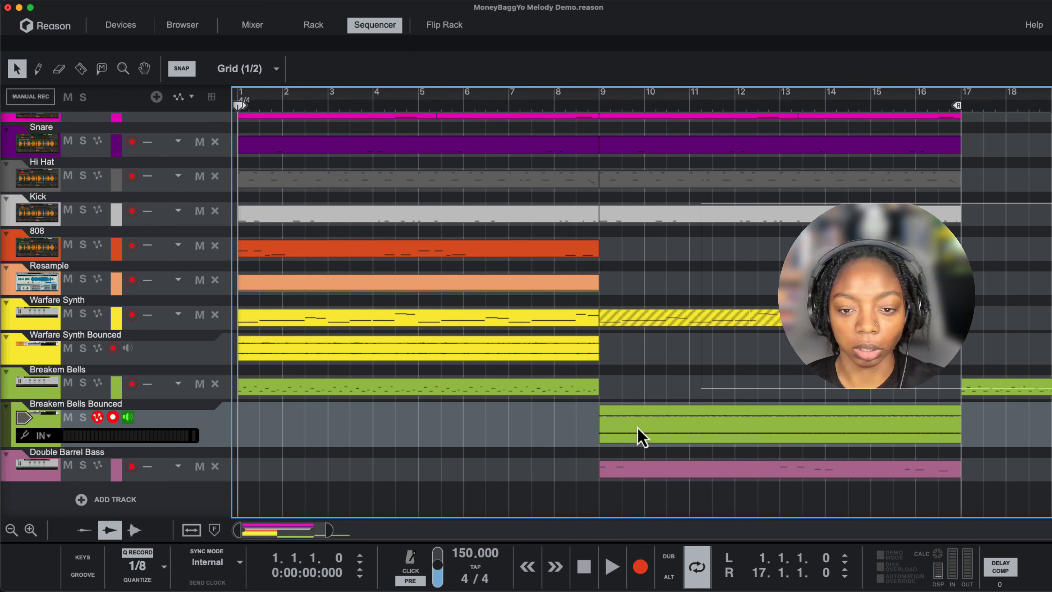
- Normalize the Breakem Bells Bounced audio clip at bar 9
{"action": "left_click", "coordinate": [641, 437]}
{"action": "right_click", "coordinate": [639, 436]}
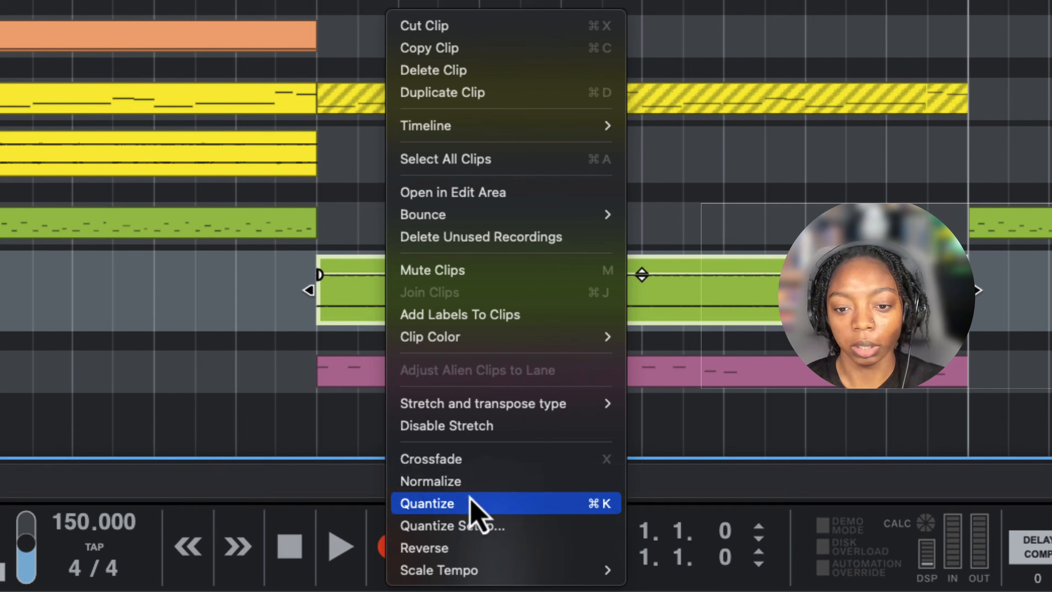
{"action": "left_click", "coordinate": [472, 483]}
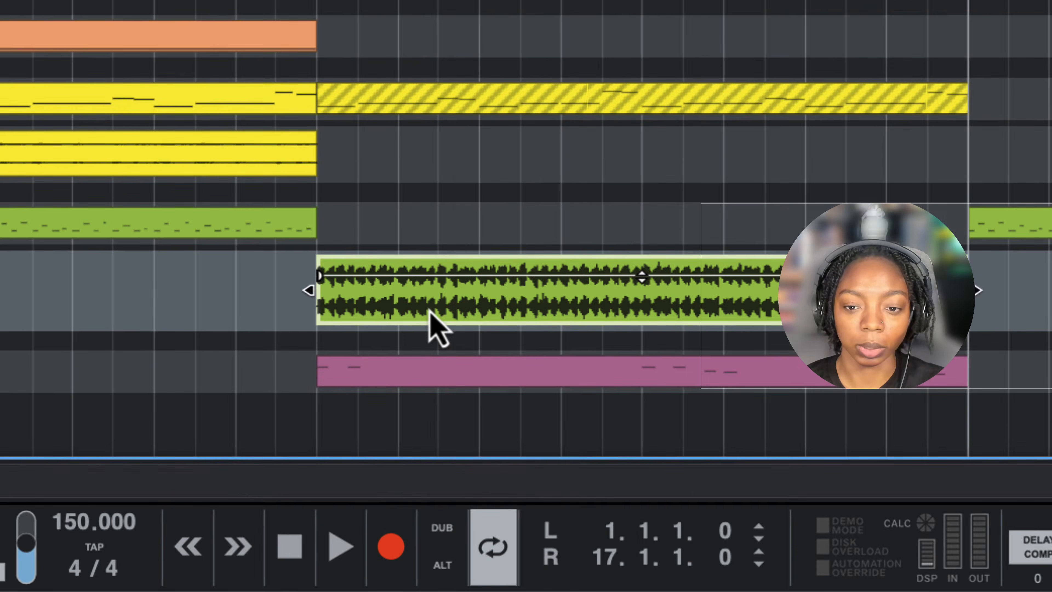
- Bounce the Breakem Bells Bounced clip to a new song sample and stop its preview
{"action": "right_click", "coordinate": [414, 308]}
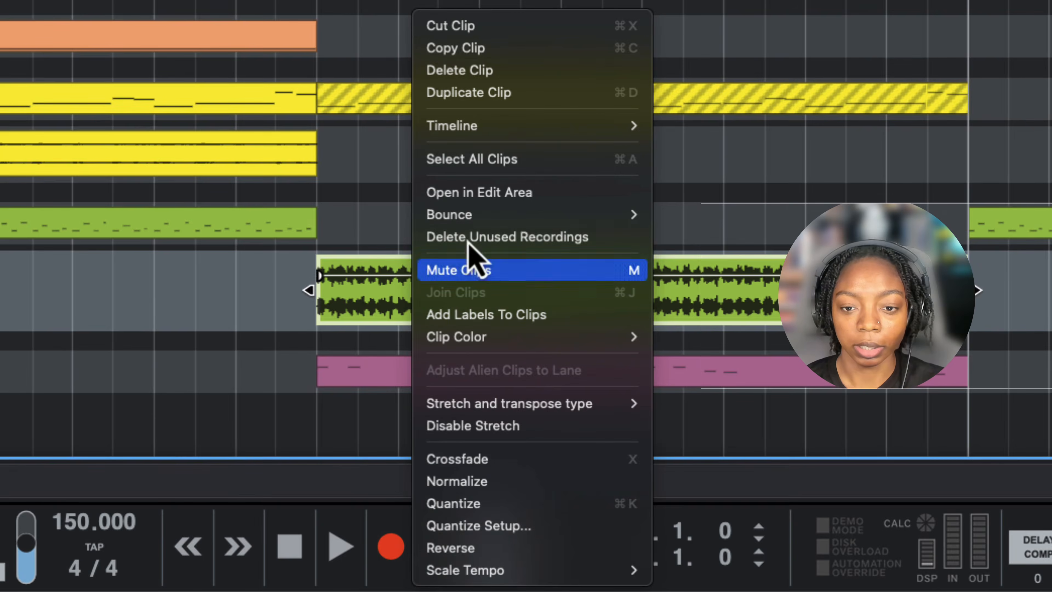
{"action": "mouse_move", "coordinate": [512, 216]}
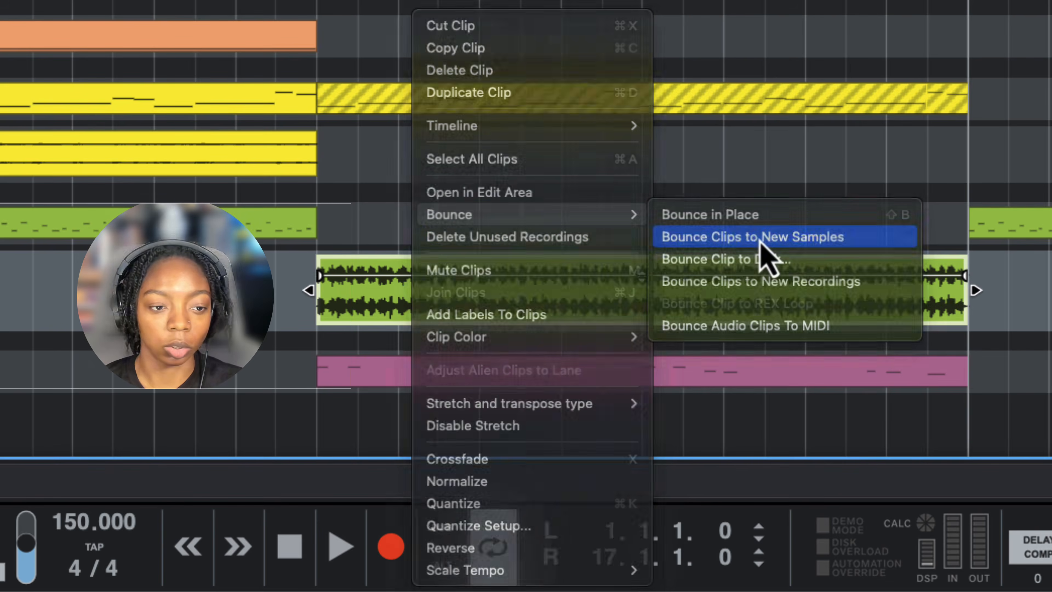
{"action": "left_click", "coordinate": [760, 237]}
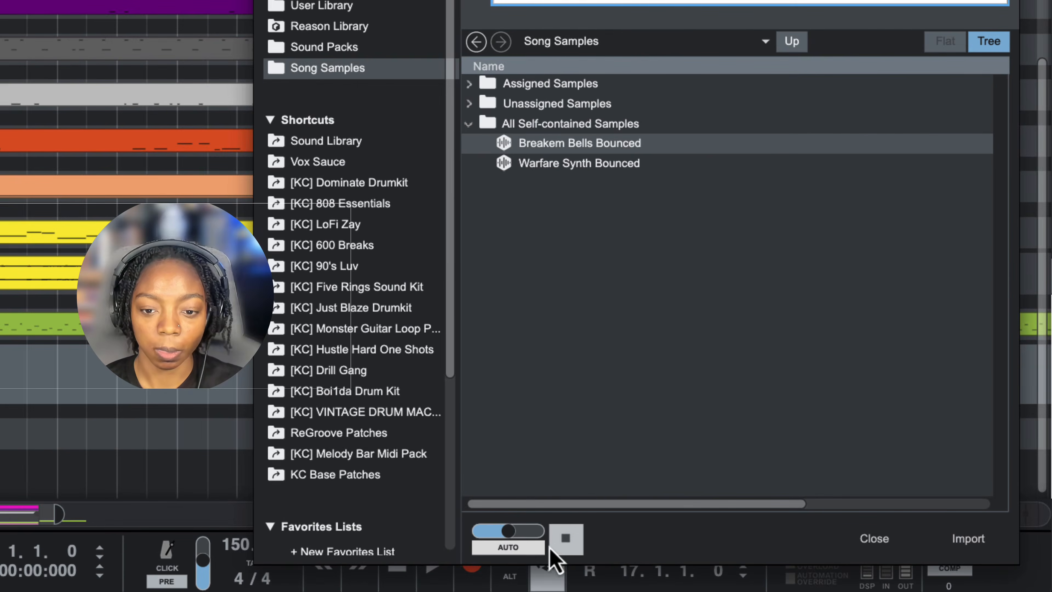
{"action": "left_click", "coordinate": [566, 538]}
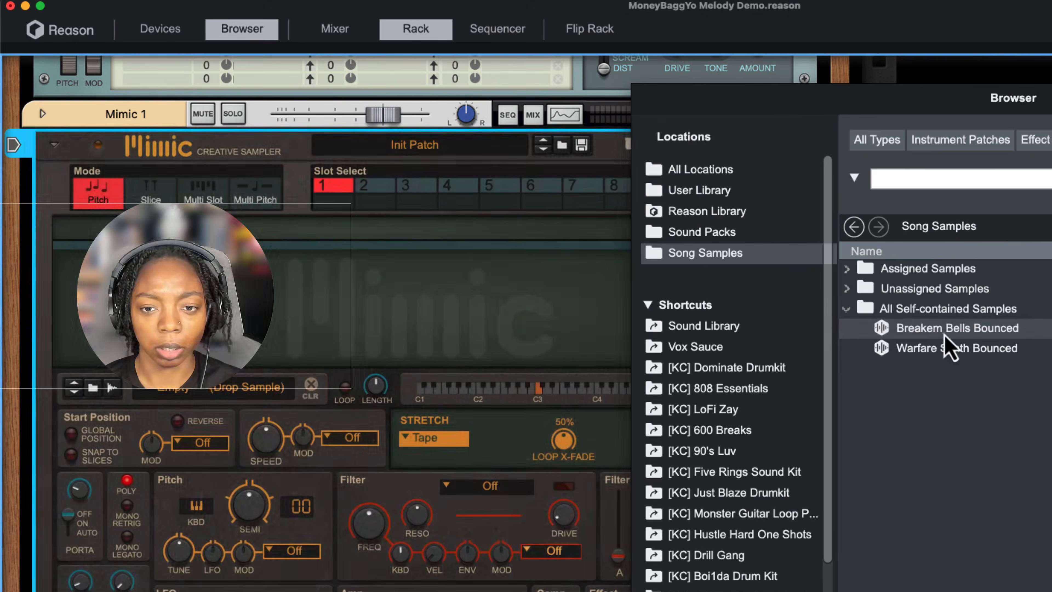
- Load the Breakem Bells Bounced sample into a new Mimic sampler in the rack and set it to Slice mode
{"action": "left_click_drag", "start_coordinate": [948, 330], "coordinate": [619, 489]}
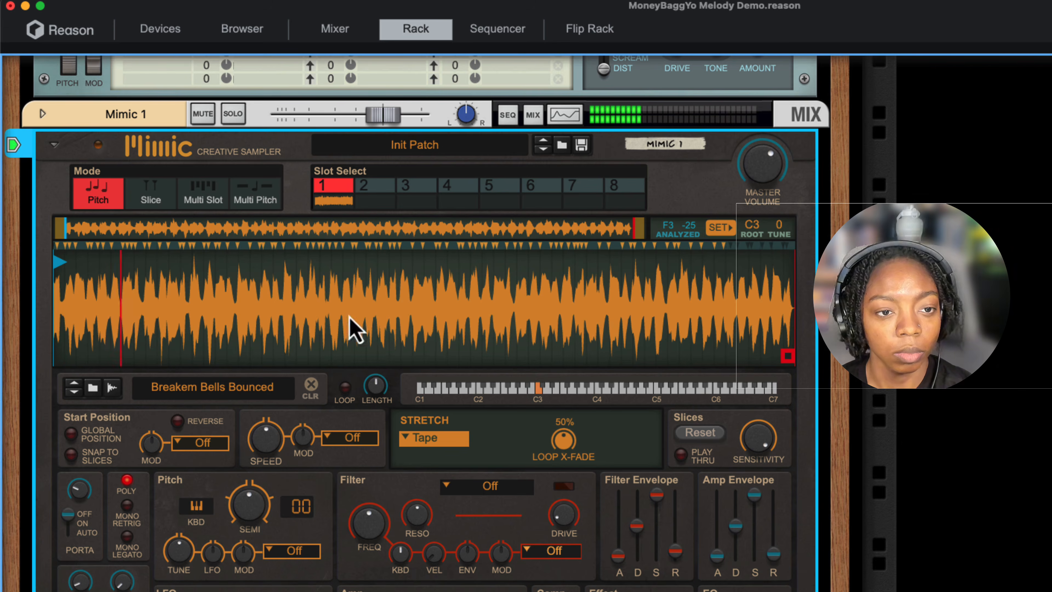
{"action": "left_click", "coordinate": [144, 201]}
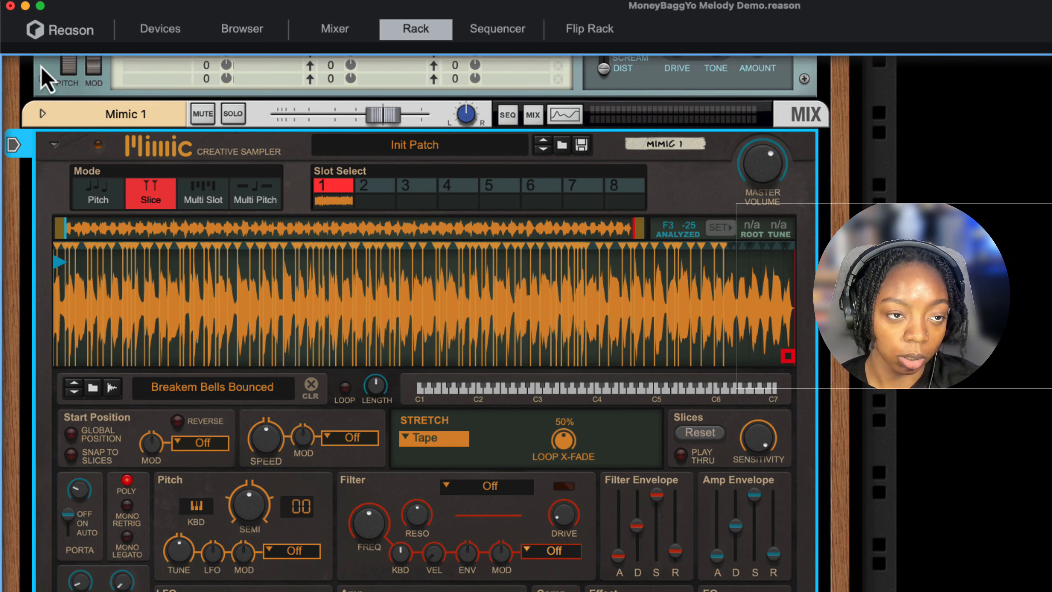
- Add a Beat Map player to the Mimic 1 sampler
{"action": "left_click", "coordinate": [163, 31]}
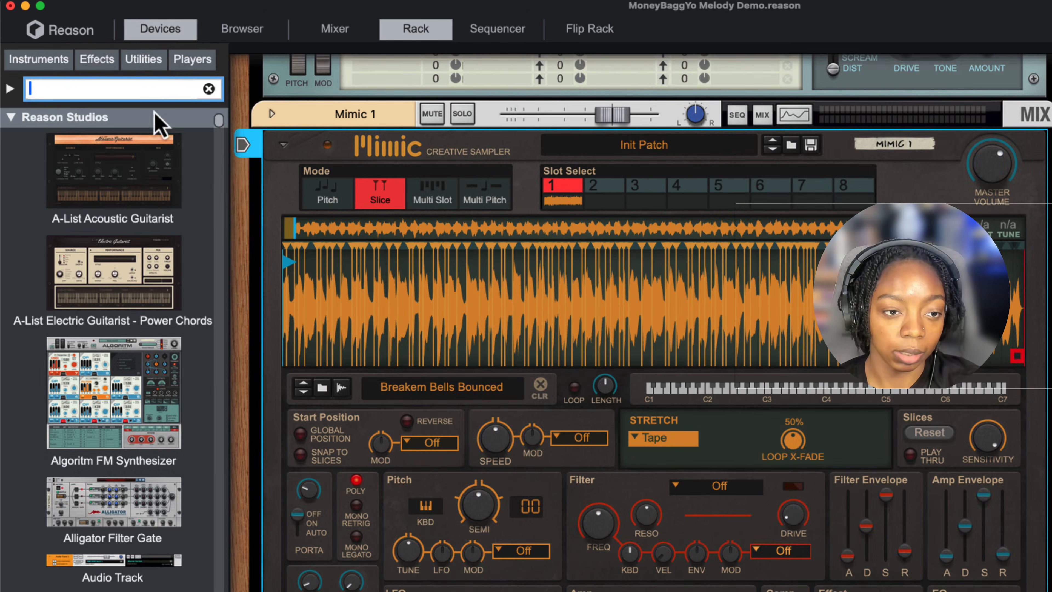
{"action": "left_click", "coordinate": [182, 66]}
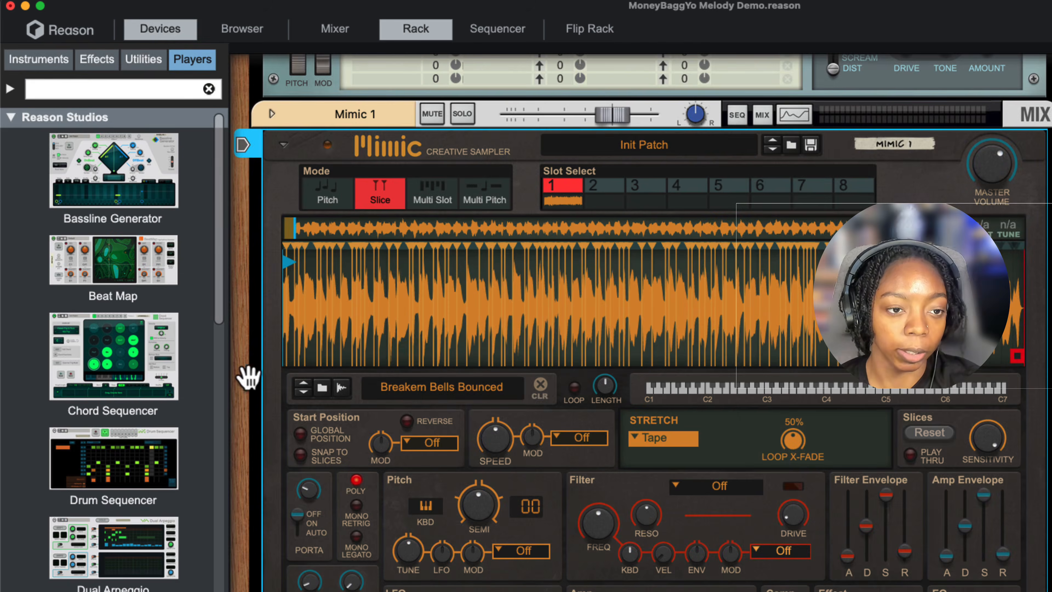
{"action": "left_click_drag", "start_coordinate": [95, 292], "coordinate": [653, 128]}
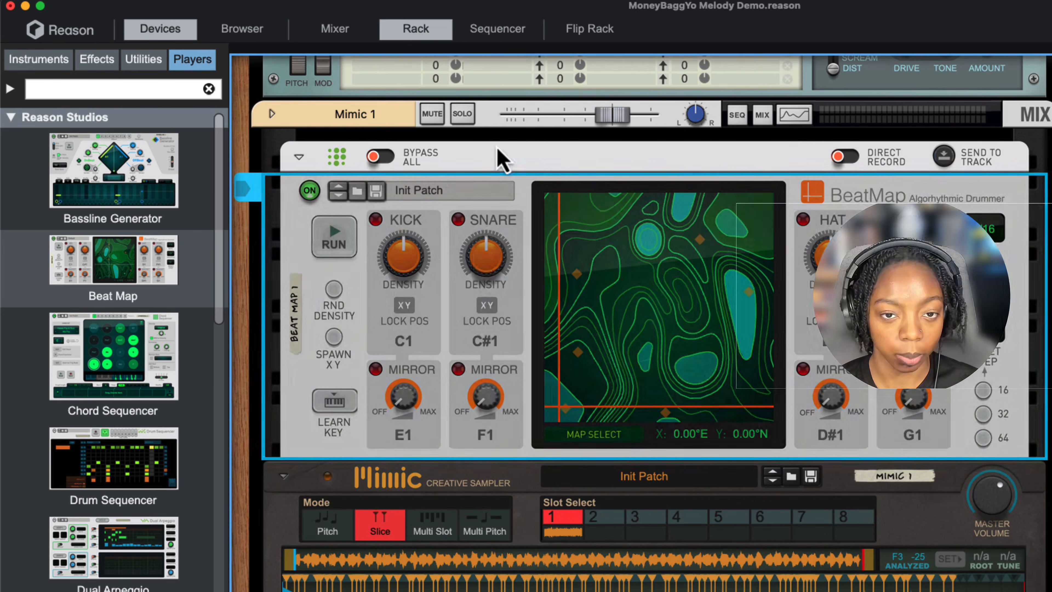
- Audition Beat Map with Mimic 1 soloed and move its map position to X 16.00°E, Y 16.00°N
{"action": "left_click", "coordinate": [333, 242]}
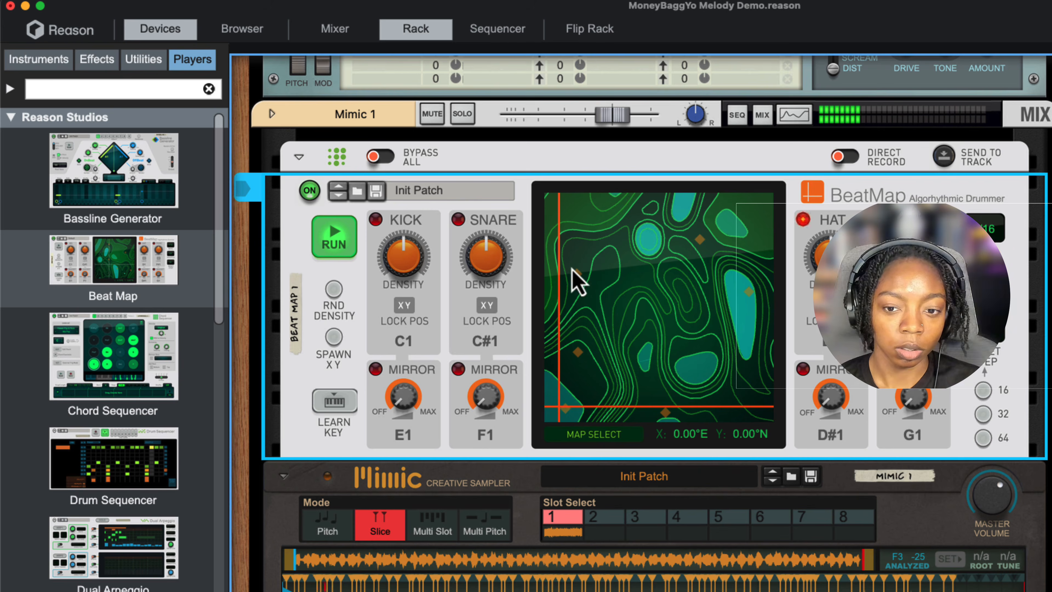
{"action": "left_click", "coordinate": [994, 522]}
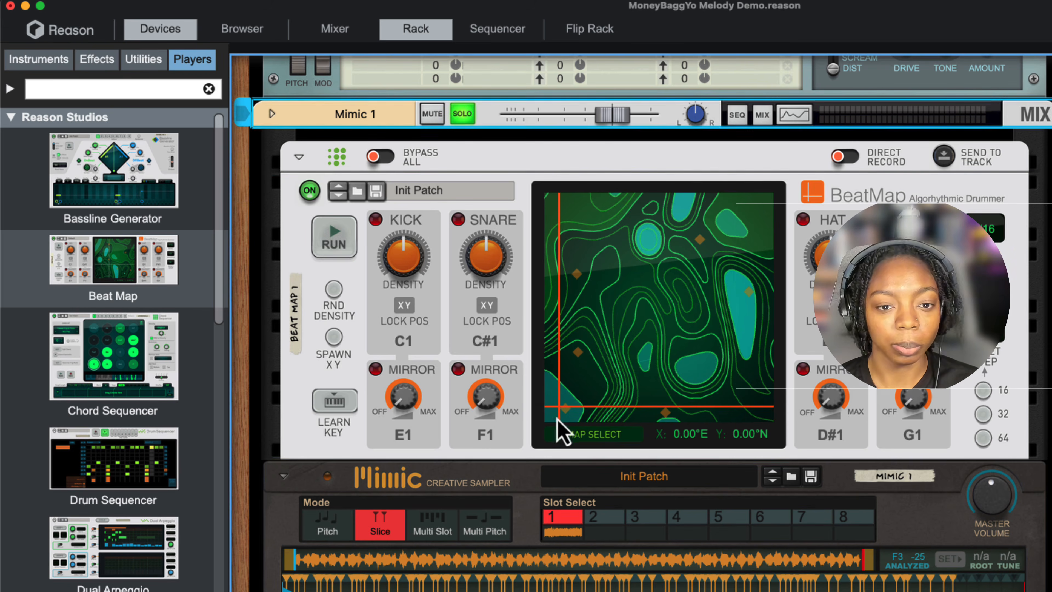
{"action": "left_click_drag", "start_coordinate": [567, 420], "coordinate": [807, 195]}
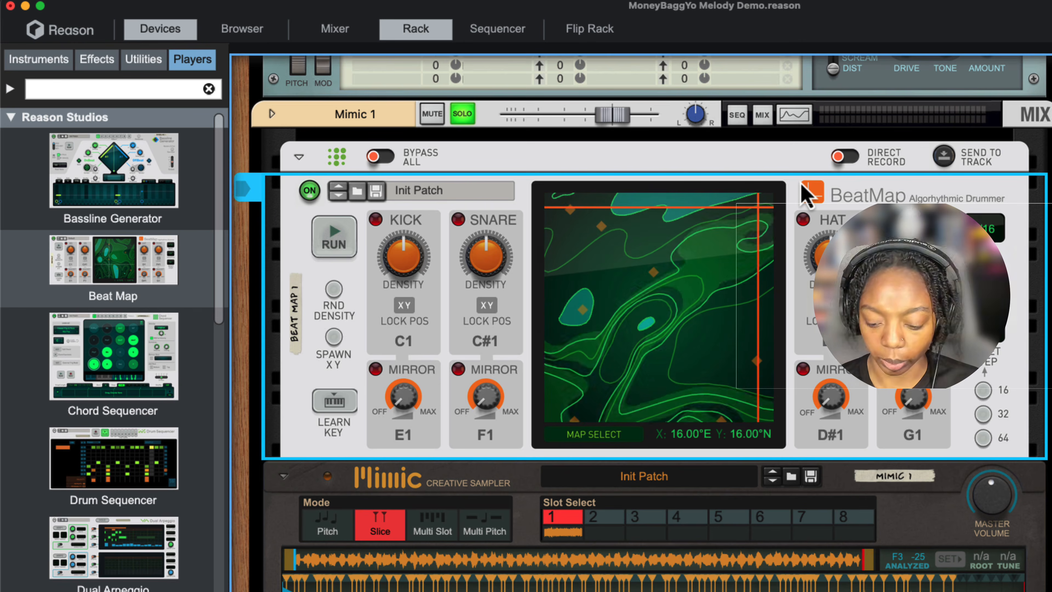
- Audition Beat Map, switch it to the Tharsis map and set the position to X 6.40°E, Y 0.68°N
{"action": "key", "text": "space"}
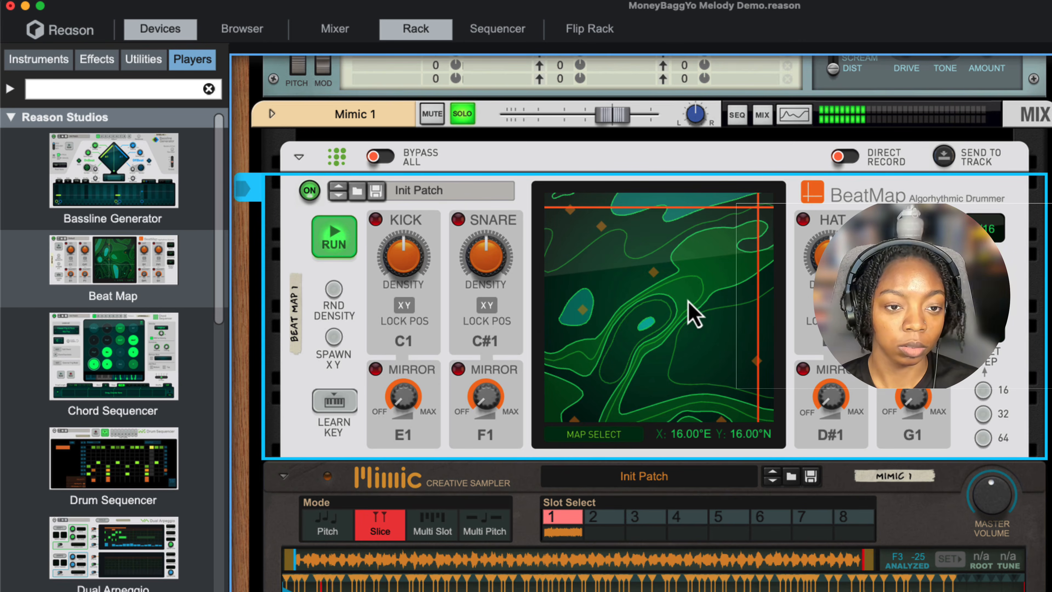
{"action": "left_click", "coordinate": [636, 421]}
{"action": "left_click", "coordinate": [606, 435]}
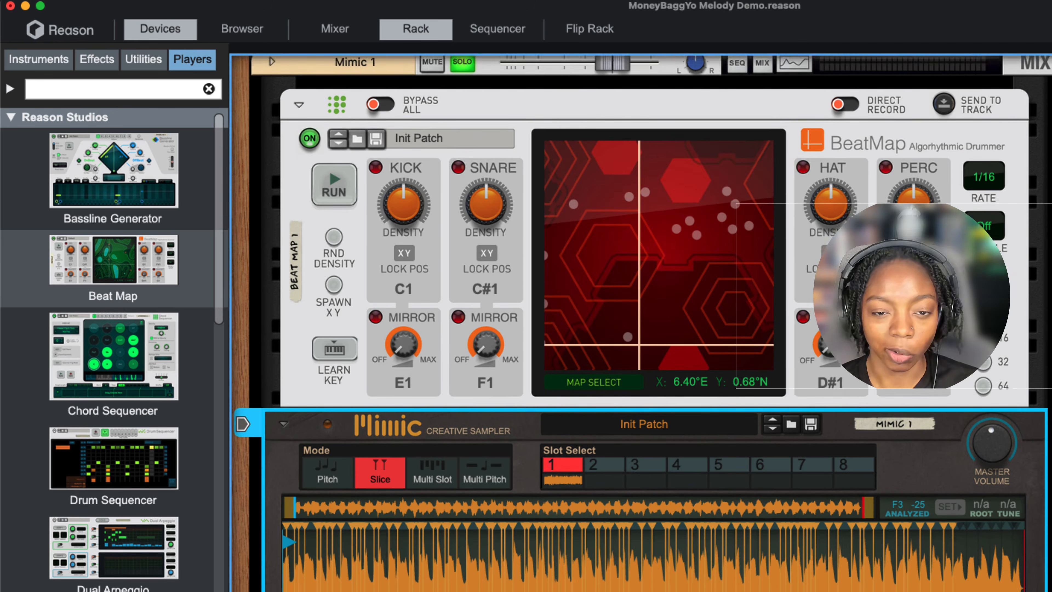
{"action": "scroll", "coordinate": [573, 484], "scroll_direction": "up", "scroll_amount": 1}
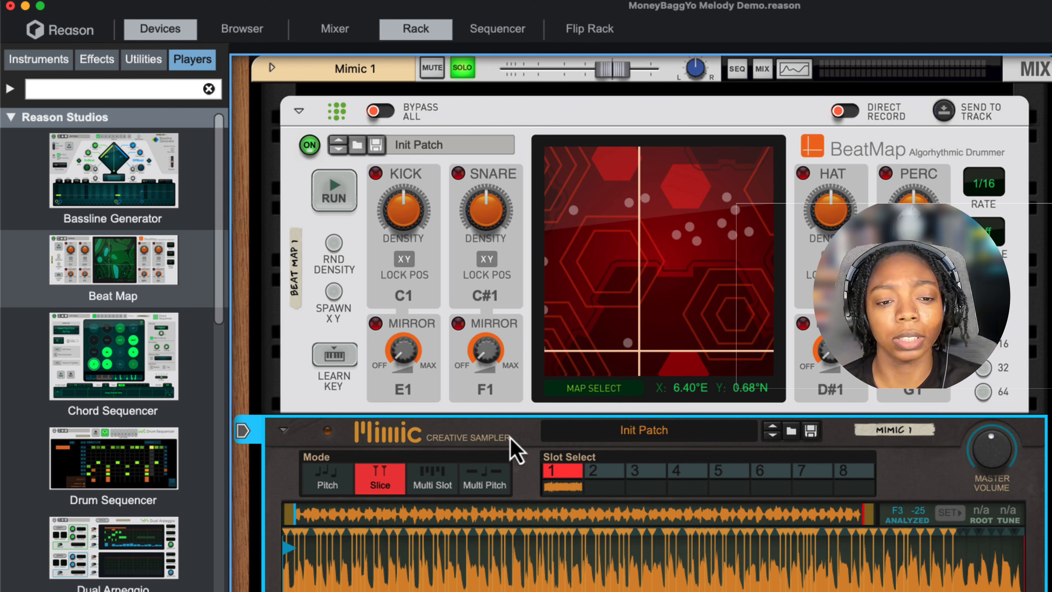
- Enable FX send 1 (ALL 1st Plate) on the Mimic 1 mixer channel at -8.92 dB and audition it
{"action": "scroll", "coordinate": [510, 474], "scroll_direction": "up", "scroll_amount": 1}
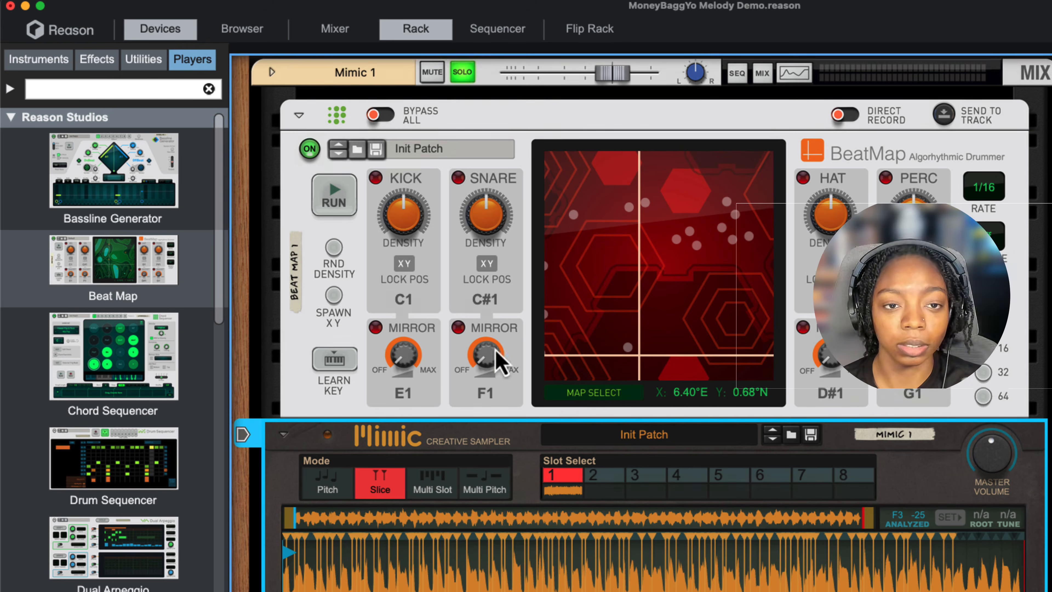
{"action": "scroll", "coordinate": [600, 257], "scroll_direction": "up", "scroll_amount": 2}
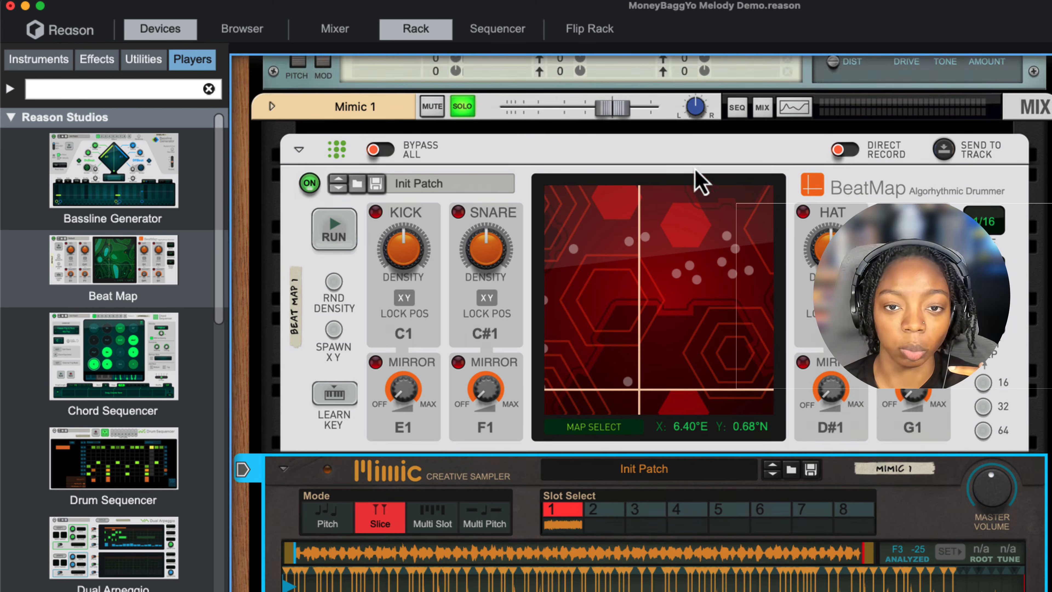
{"action": "left_click", "coordinate": [763, 111]}
{"action": "scroll", "coordinate": [765, 124], "scroll_direction": "down", "scroll_amount": 5}
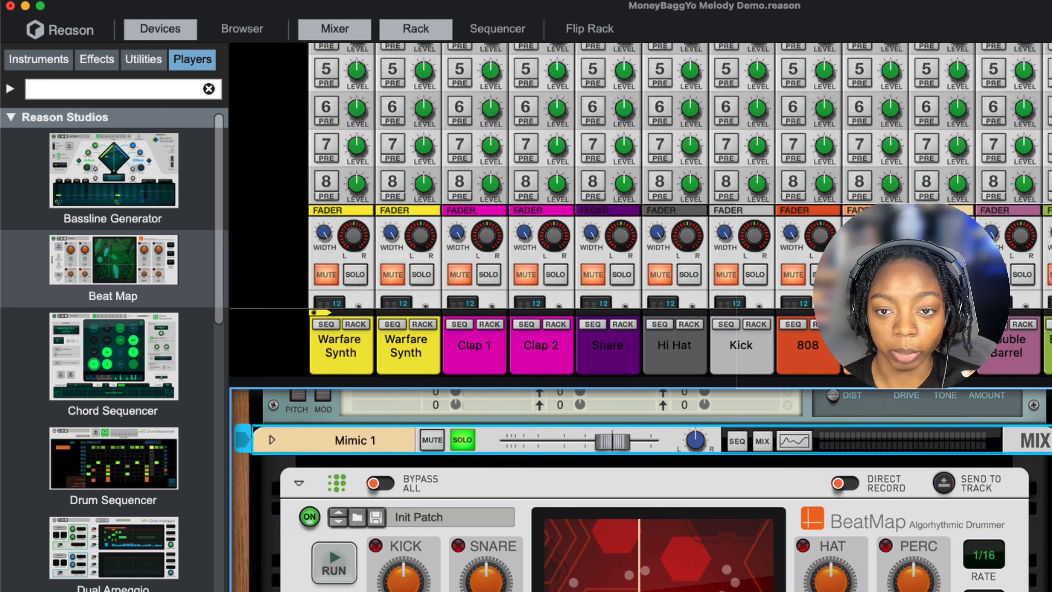
{"action": "scroll", "coordinate": [679, 174], "scroll_direction": "up", "scroll_amount": 5}
{"action": "left_click", "coordinate": [927, 105]}
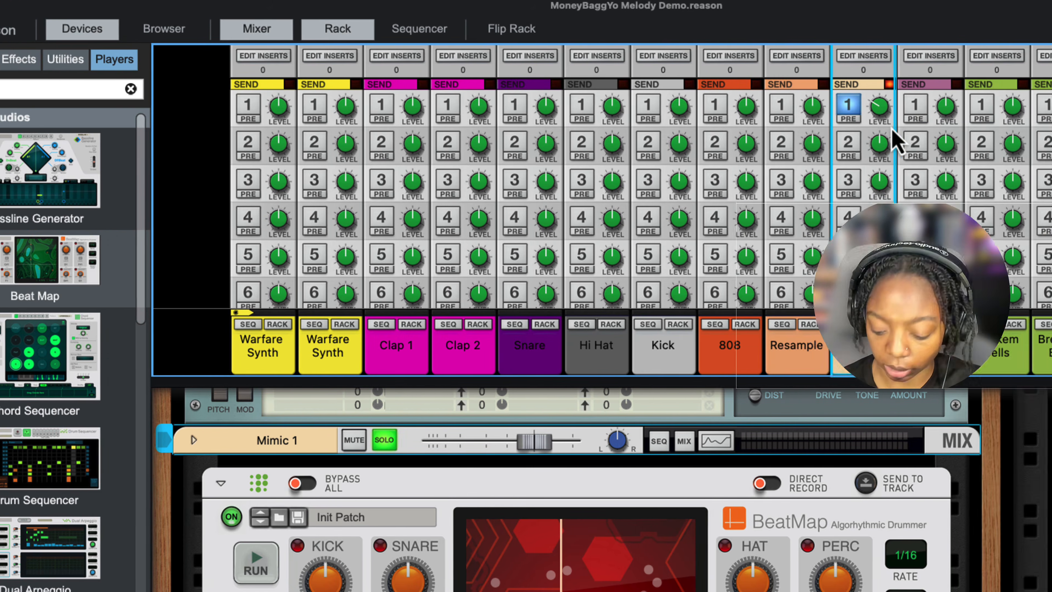
{"action": "key", "text": "space"}
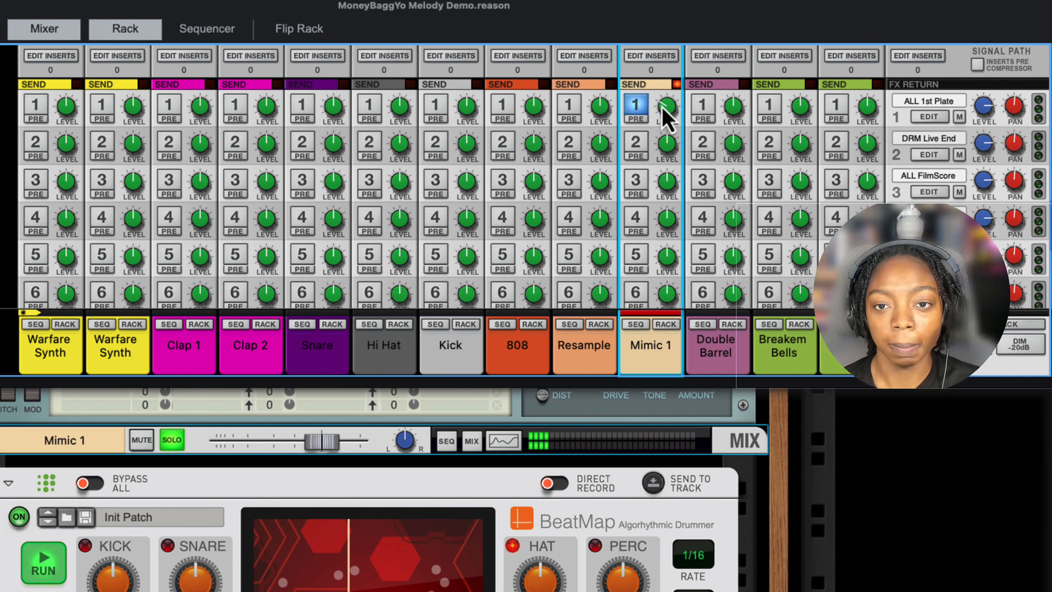
{"action": "mouse_move", "coordinate": [666, 100]}
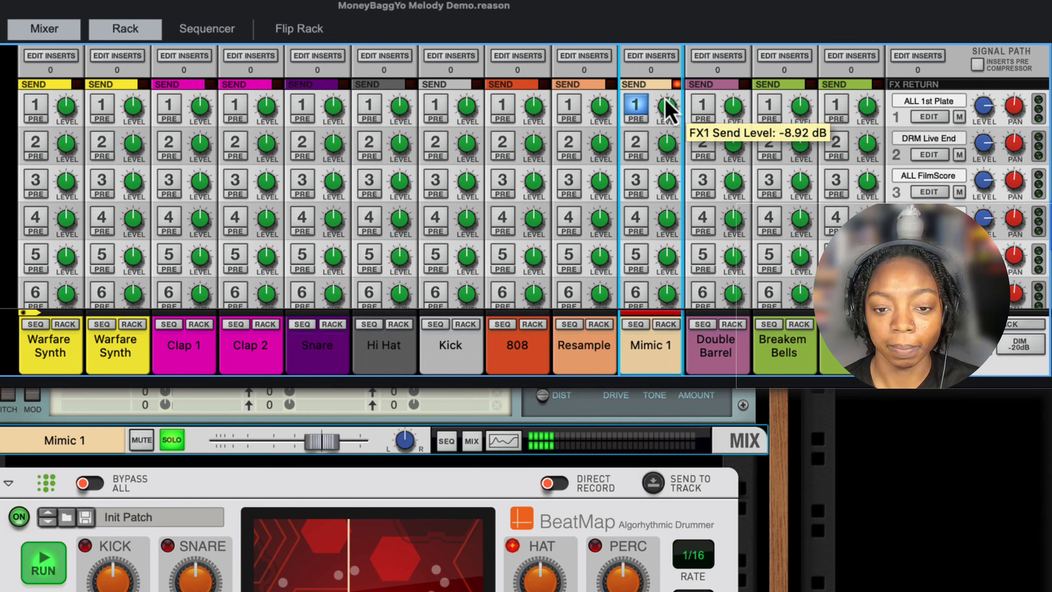
- Turn off Mimic 1's solo to hear it with the full beat from bar 1, and mute the Resample clip in the sequencer
{"action": "left_click", "coordinate": [206, 30]}
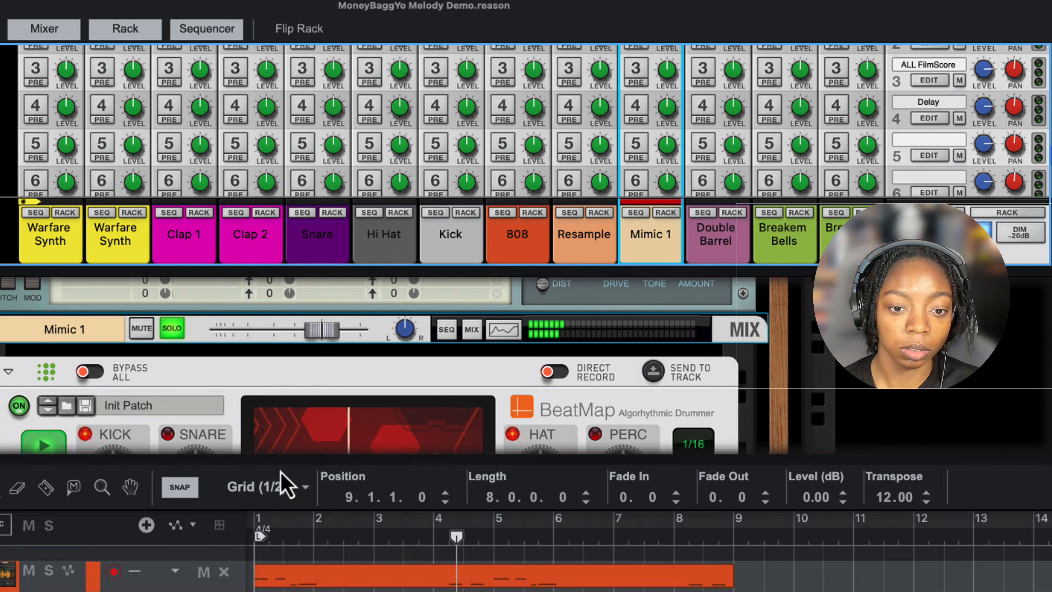
{"action": "left_click_drag", "start_coordinate": [322, 454], "coordinate": [311, 6]}
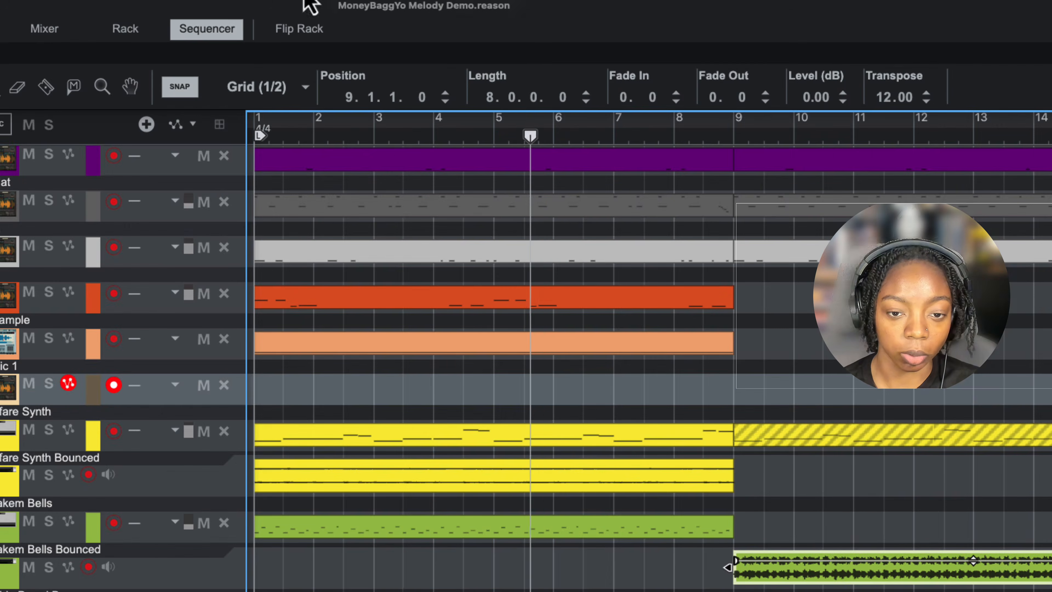
{"action": "key", "text": "space"}
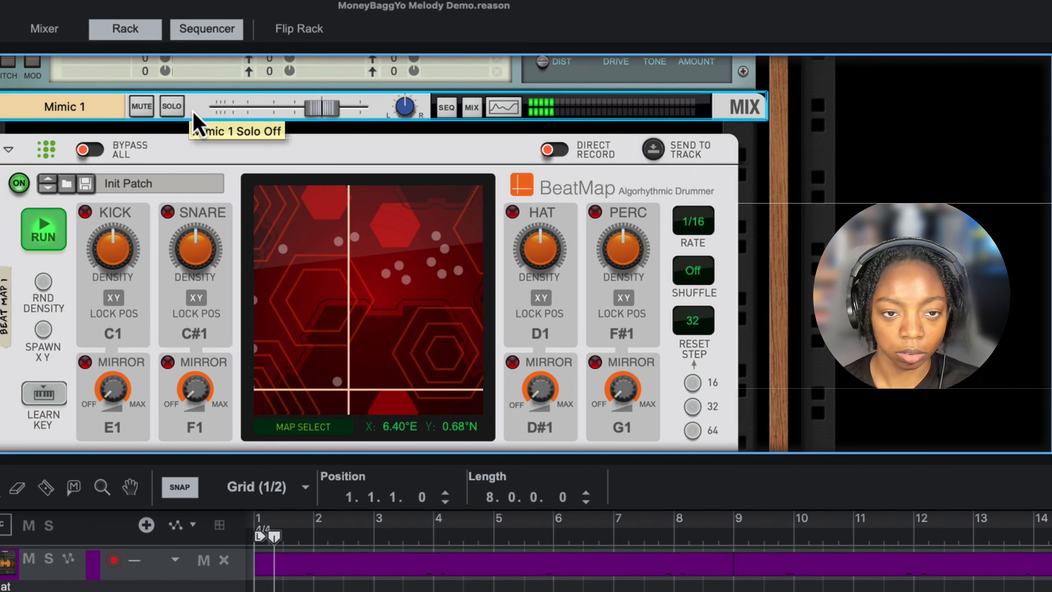
{"action": "left_click_drag", "start_coordinate": [322, 456], "coordinate": [273, 28]}
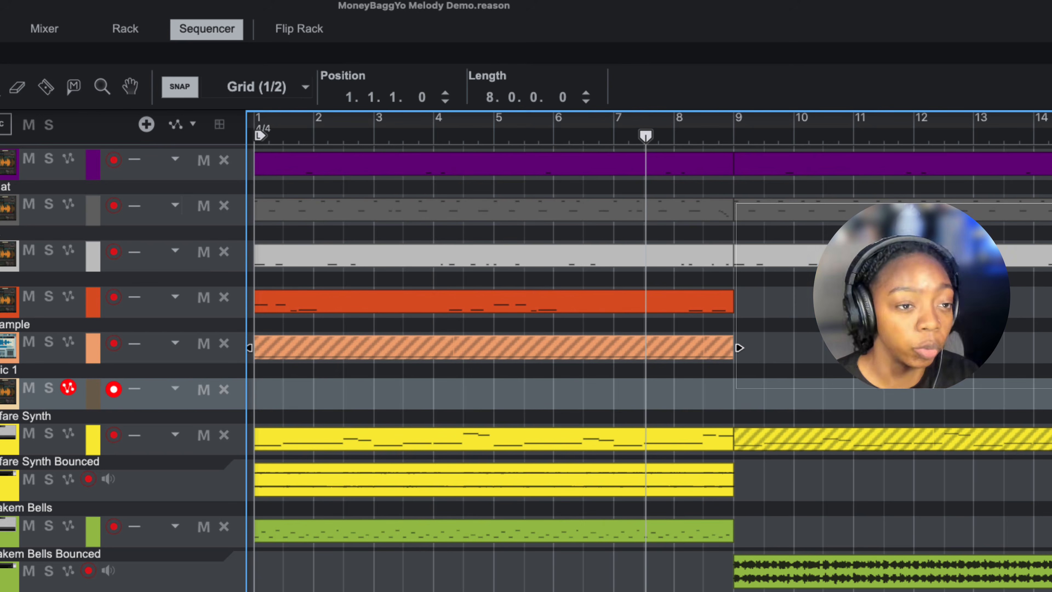
- Solo the Warfare Synth track in the sequencer and return the playhead to bar 1
{"action": "scroll", "coordinate": [336, 501], "scroll_direction": "up", "scroll_amount": 1}
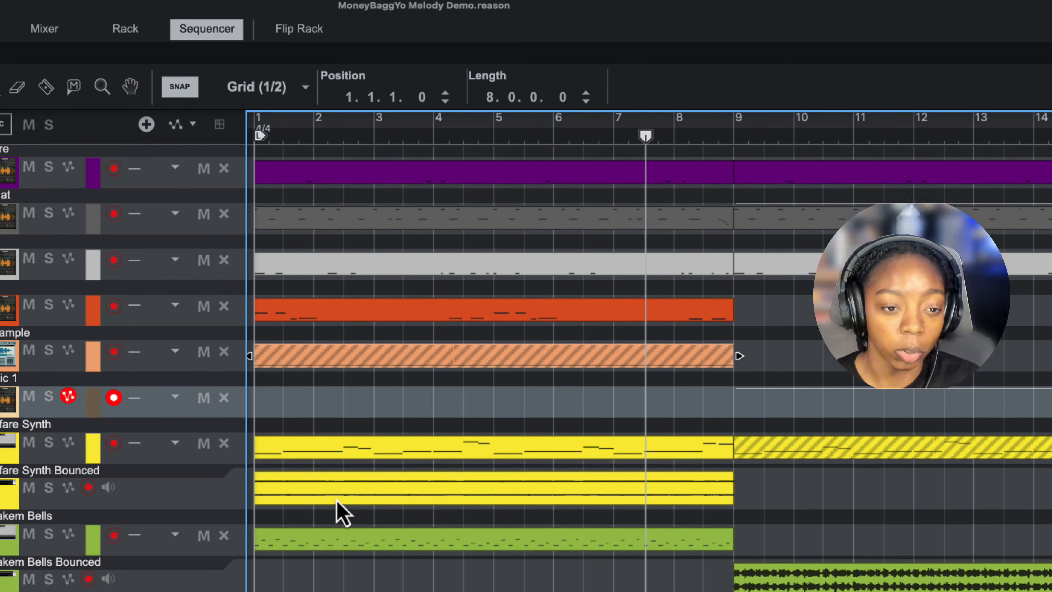
{"action": "left_click", "coordinate": [48, 442]}
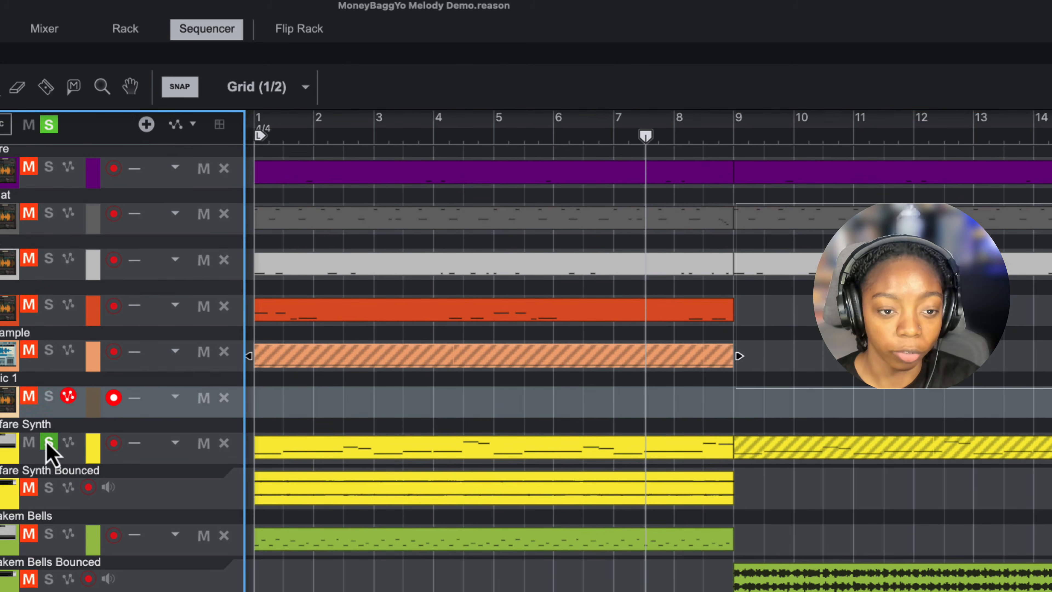
{"action": "key", "text": "Home"}
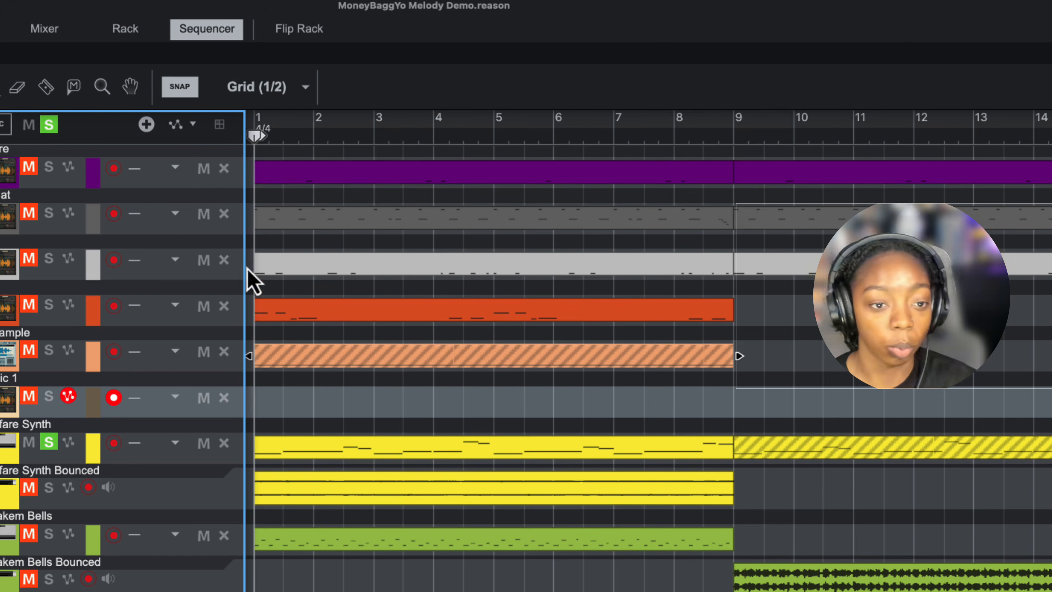
- Show the Warfare Synth channel's insert FX in the rack and add a Synchronous effect there
{"action": "key", "text": "F6"}
{"action": "left_click", "coordinate": [281, 127]}
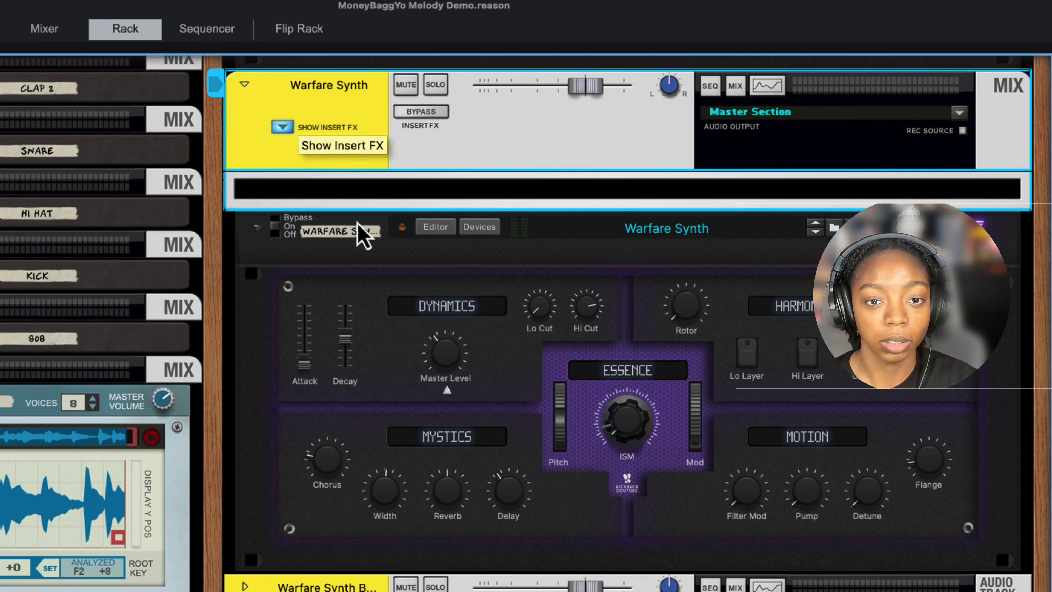
{"action": "right_click", "coordinate": [365, 202]}
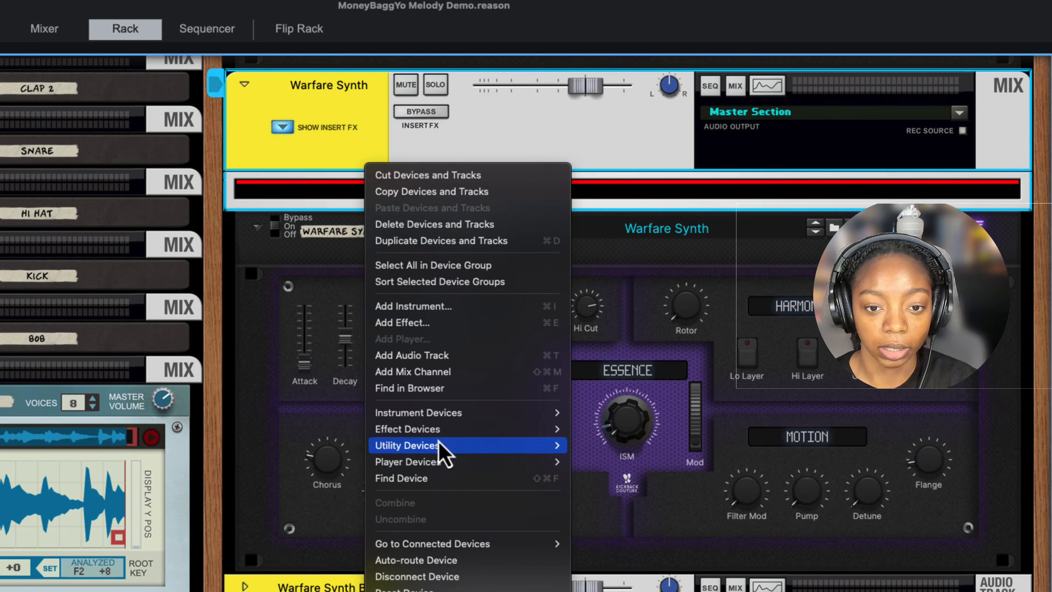
{"action": "mouse_move", "coordinate": [441, 427]}
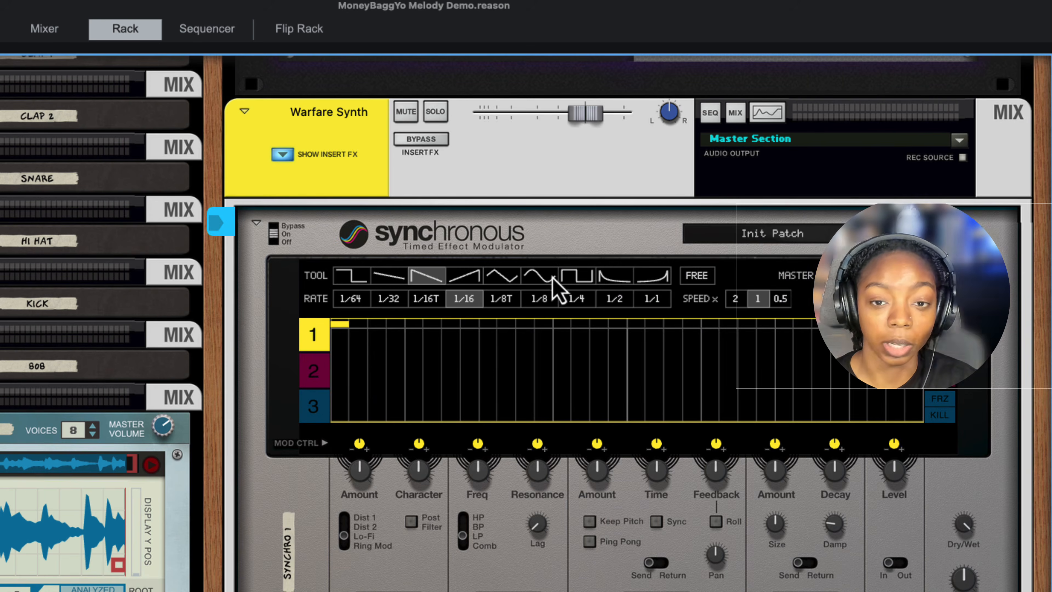
{"action": "left_click", "coordinate": [549, 278]}
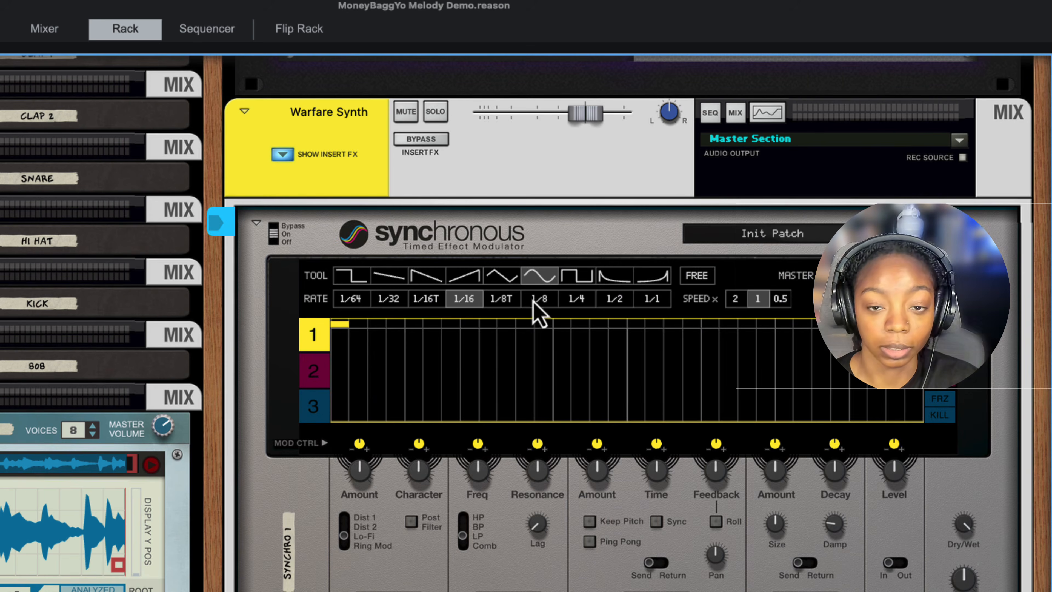
- Draw a sine wave at the 1/1 rate across modulation curve 1 in Synchronous
{"action": "left_click", "coordinate": [619, 303]}
{"action": "mouse_move", "coordinate": [638, 369]}
{"action": "left_mouse_down"}
{"action": "mouse_move", "coordinate": [390, 324]}
{"action": "mouse_move", "coordinate": [636, 225]}
{"action": "mouse_move", "coordinate": [986, 167]}
{"action": "mouse_move", "coordinate": [375, 165]}
{"action": "left_mouse_up"}
{"action": "left_click", "coordinate": [653, 307]}
{"action": "mouse_move", "coordinate": [662, 332]}
{"action": "left_mouse_down"}
{"action": "mouse_move", "coordinate": [394, 305]}
{"action": "mouse_move", "coordinate": [839, 206]}
{"action": "mouse_move", "coordinate": [408, 160]}
{"action": "left_mouse_up"}
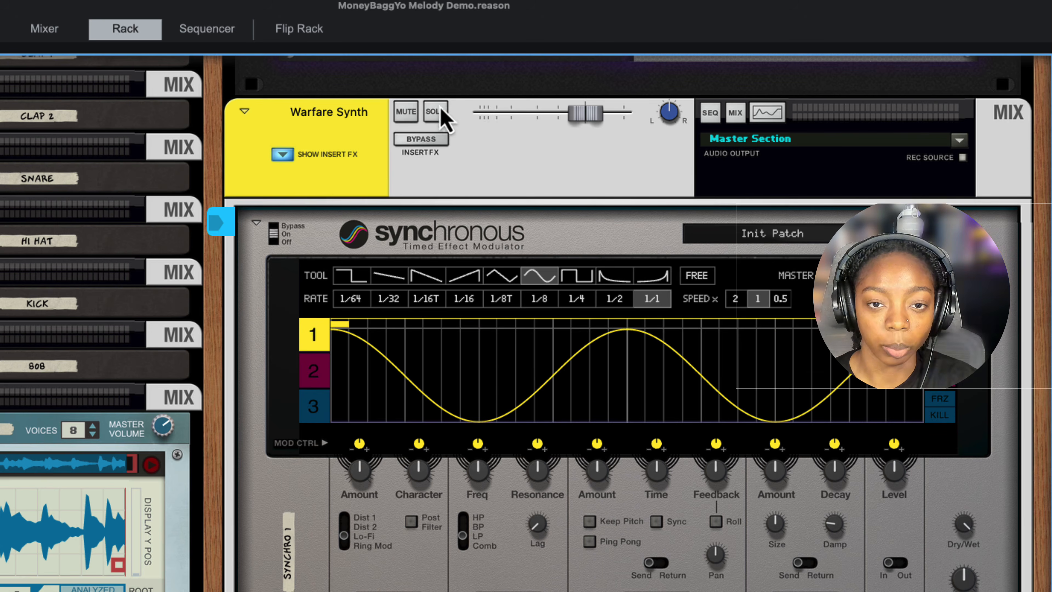
- With the Warfare Synth channel soloed, turn on Synchronous's Filter and modulate its Freq and Resonance positively from curve 1
{"action": "left_click", "coordinate": [435, 112]}
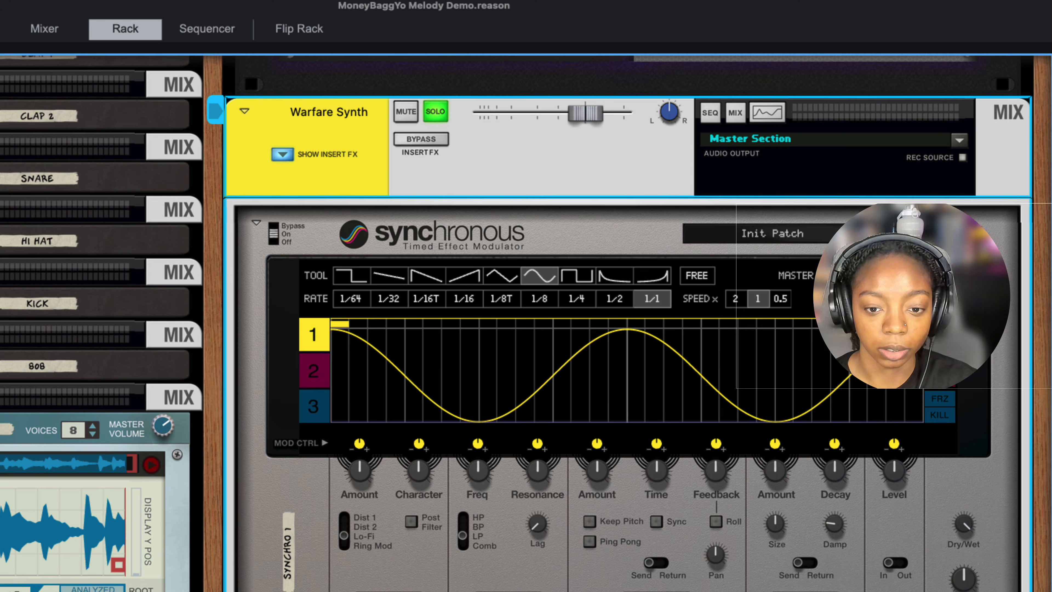
{"action": "left_click", "coordinate": [423, 589]}
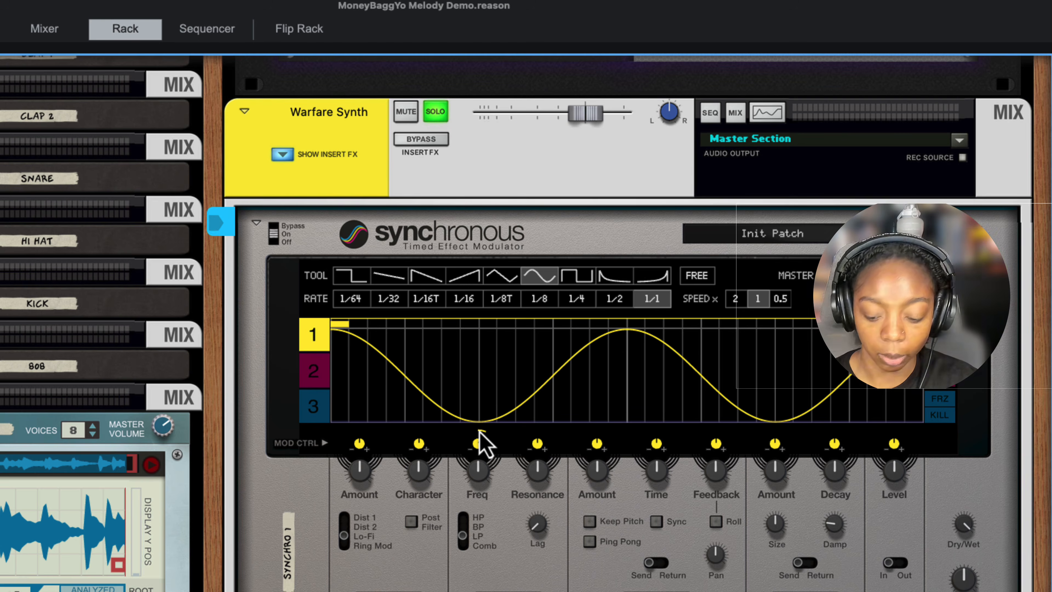
{"action": "key", "text": "space"}
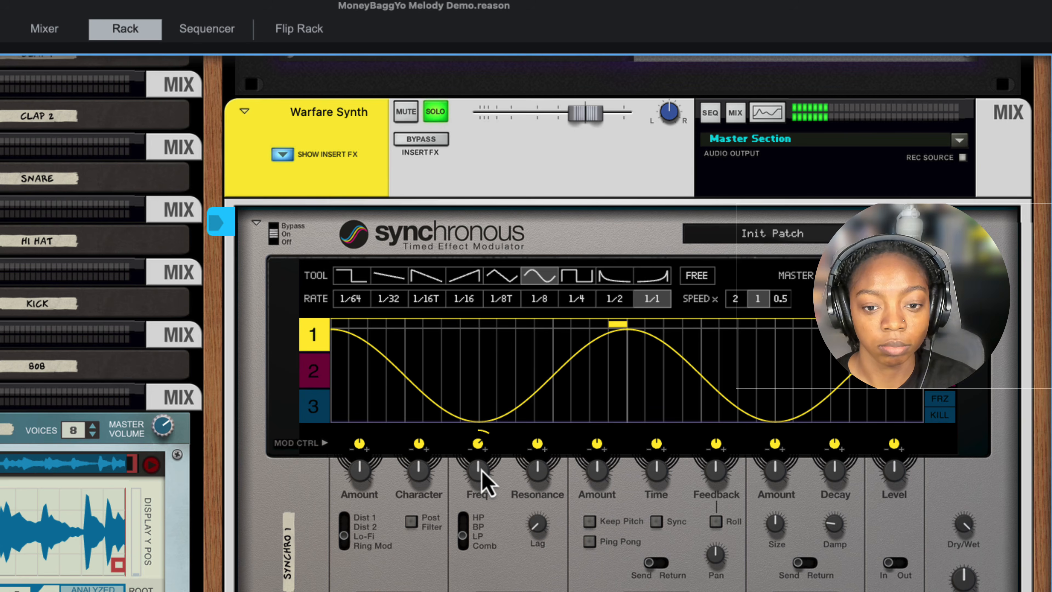
{"action": "left_click_drag", "start_coordinate": [544, 448], "coordinate": [537, 474]}
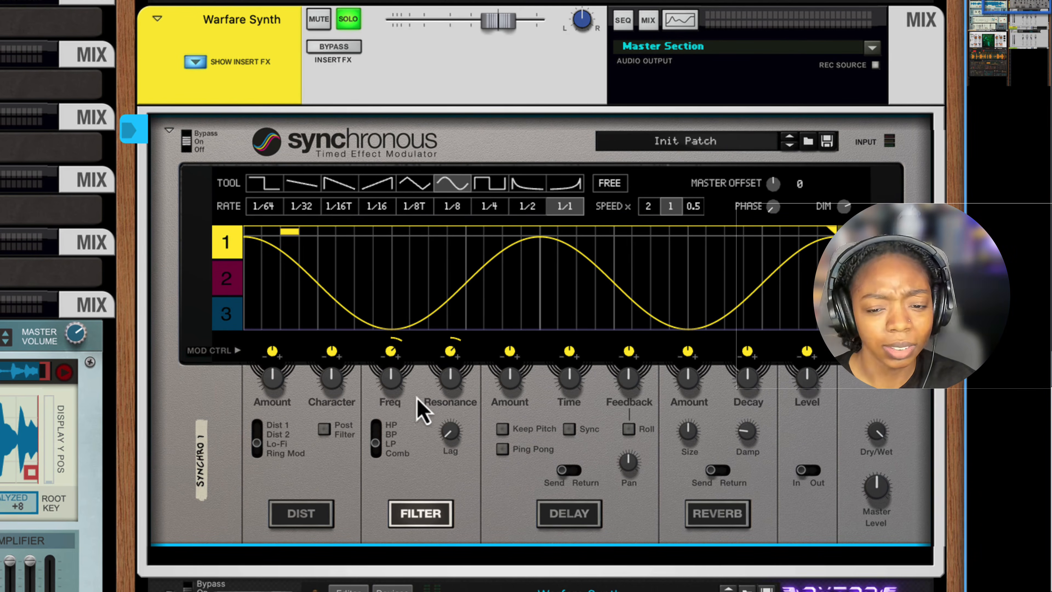
{"action": "key", "text": "space"}
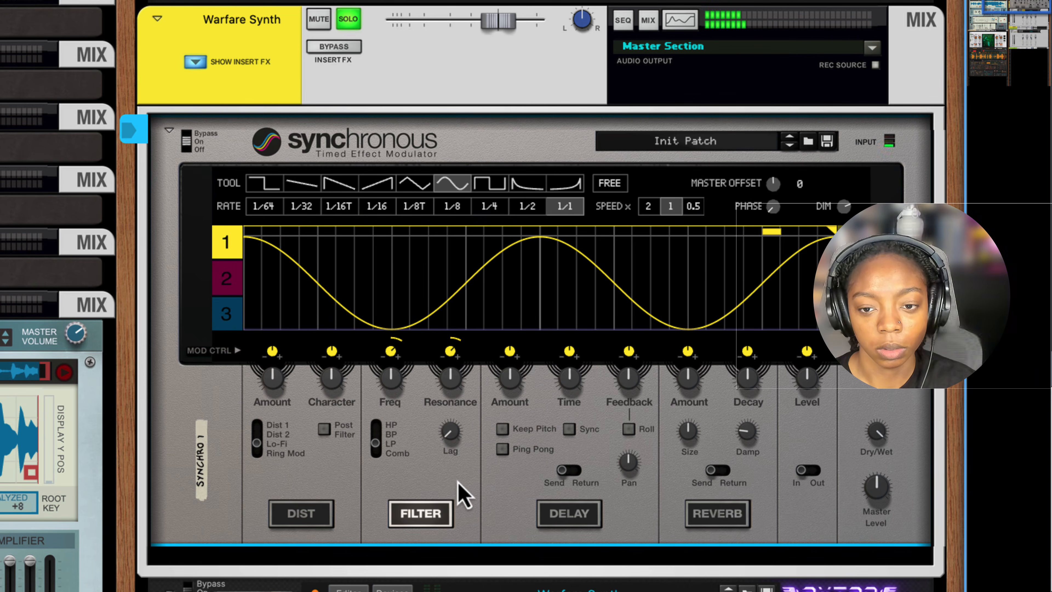
- Turn on Synchronous's Dist and Delay sections and modulate the delay Time slightly from curve 1
{"action": "left_click", "coordinate": [290, 518]}
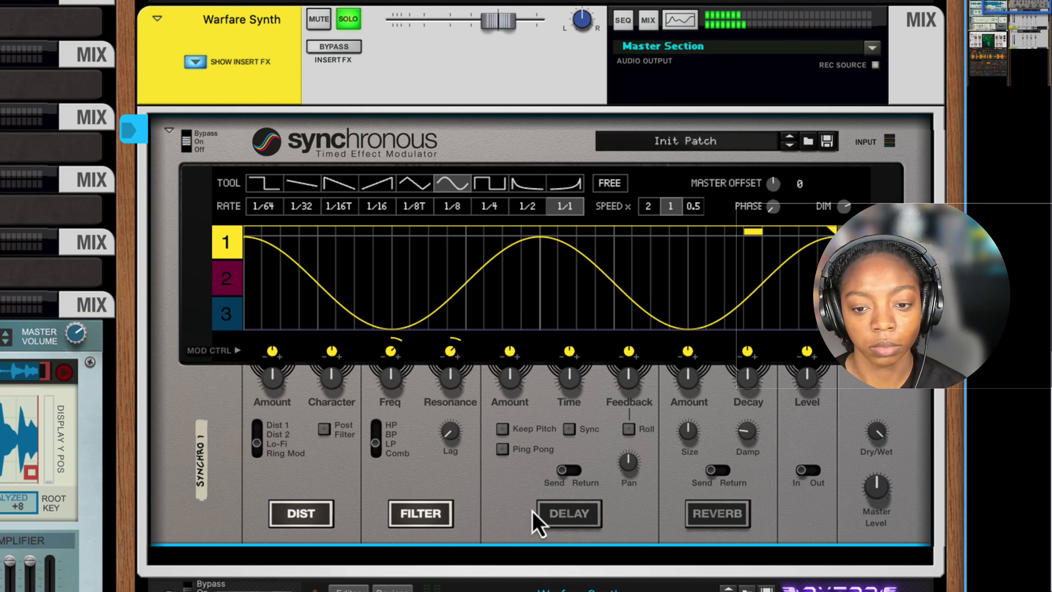
{"action": "left_click", "coordinate": [556, 523]}
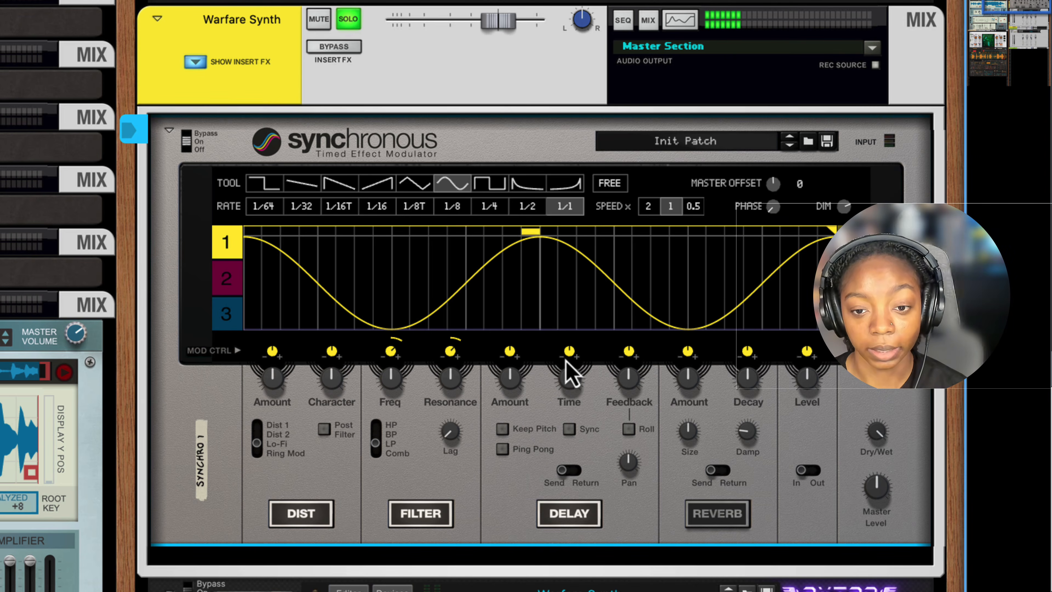
{"action": "mouse_move", "coordinate": [569, 353]}
{"action": "left_mouse_down"}
{"action": "mouse_move", "coordinate": [573, 341]}
{"action": "mouse_move", "coordinate": [574, 351]}
{"action": "left_mouse_up"}
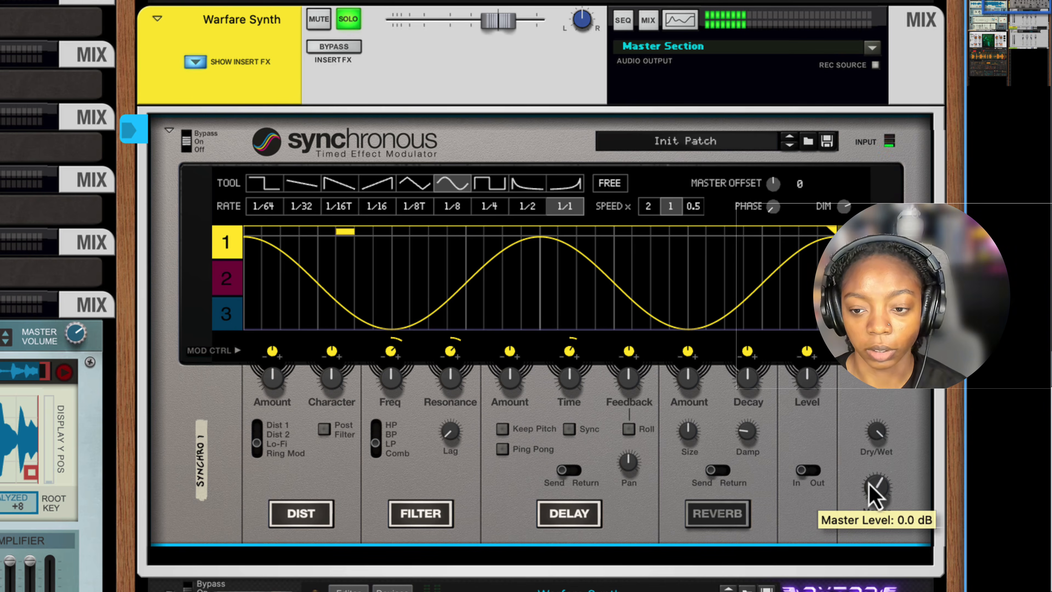
- Set the Synchronous Master Level to 7.0 dB
{"action": "left_click_drag", "start_coordinate": [871, 488], "coordinate": [865, 474]}
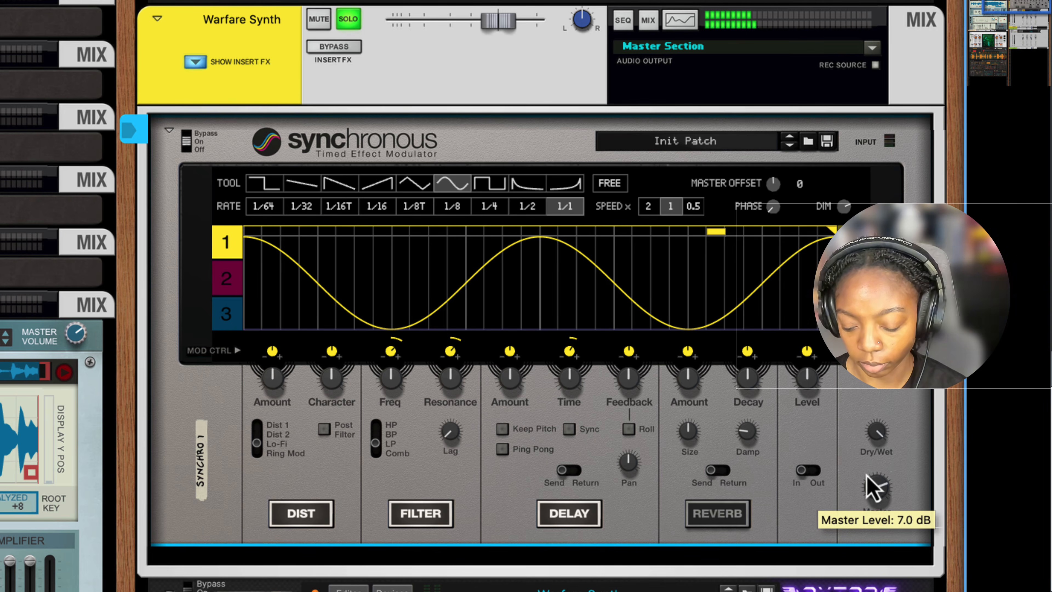